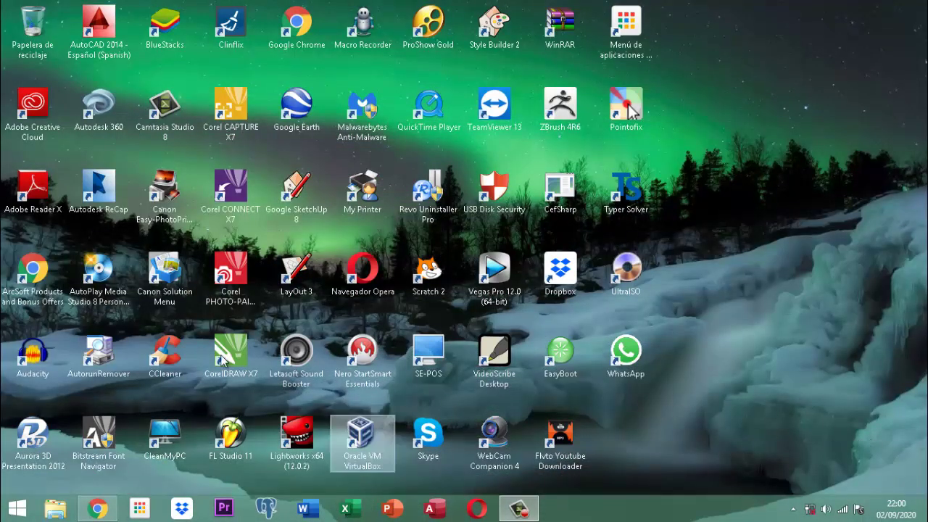
- Open the Vet Project database from DATA (D:) > documentos 2019 > vet project II
left_click(58, 505)
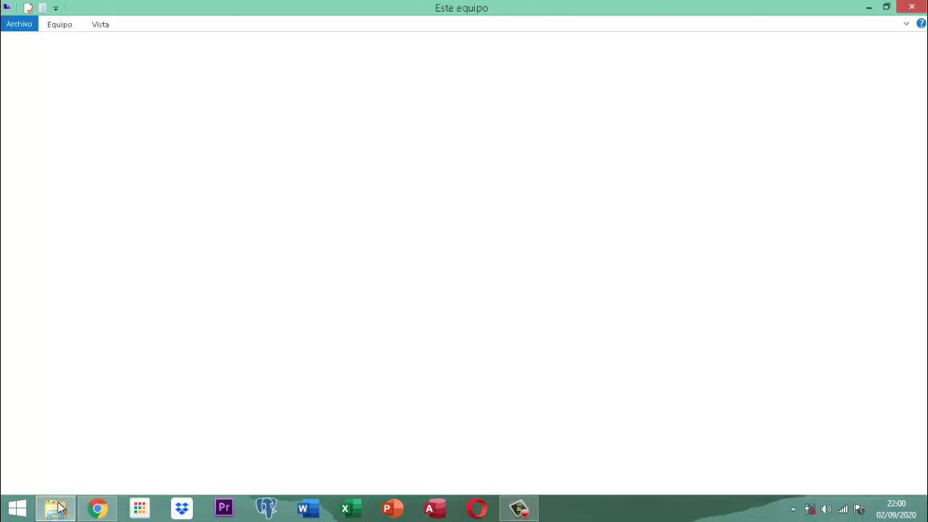
left_click(561, 202)
double_click(560, 201)
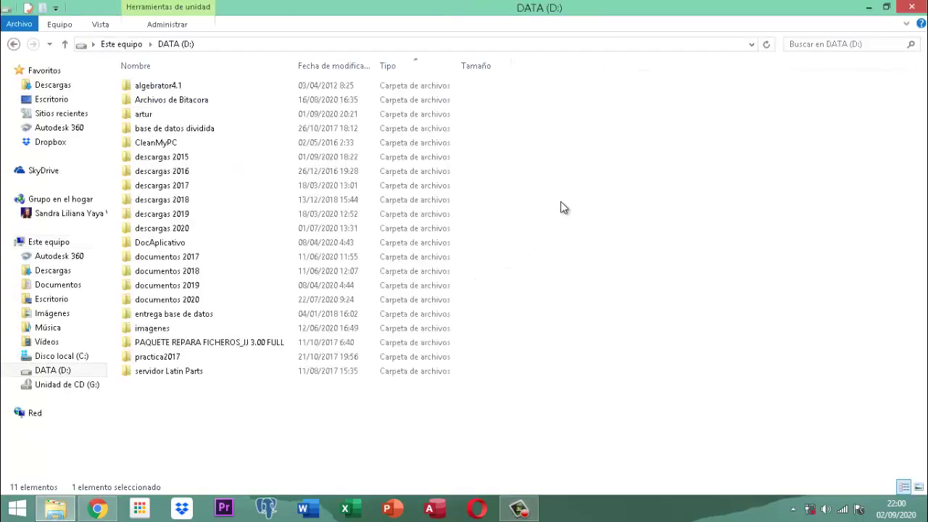
double_click(181, 286)
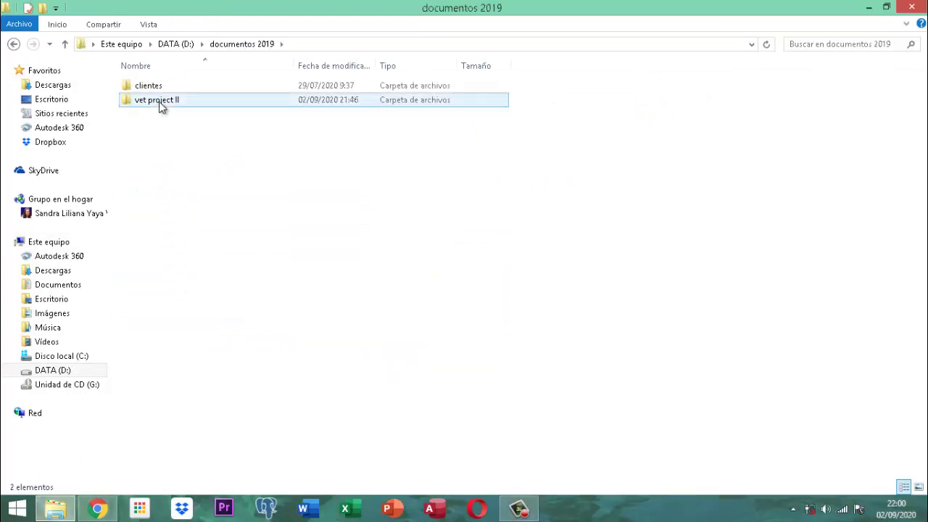
double_click(158, 101)
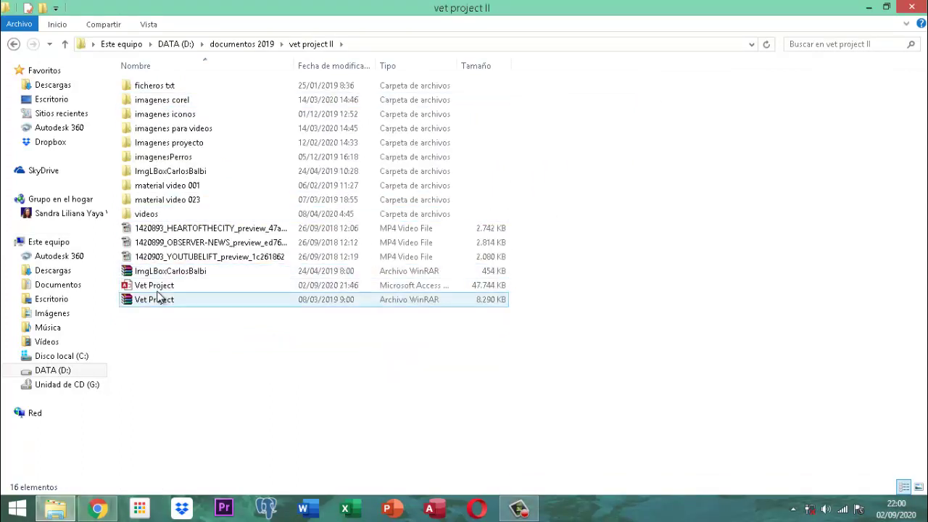
double_click(160, 286)
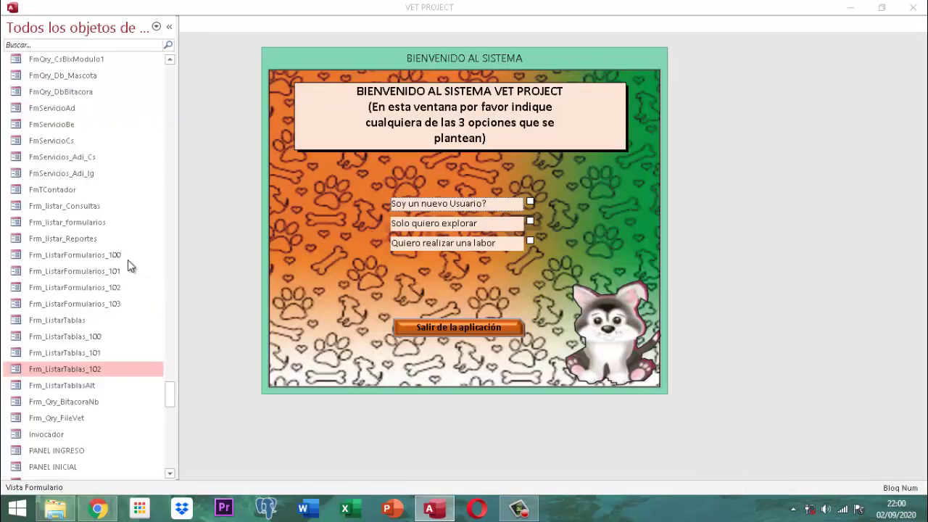
- Log in with 'Quiero realizar una labor' ticked, a user from Lista Usuarios, and that user's password
left_click(531, 242)
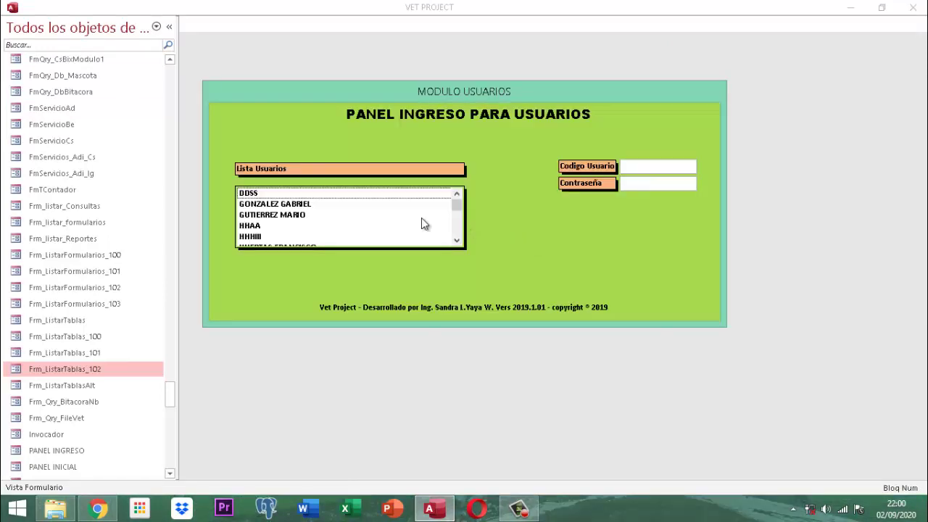
scroll(310, 205, "down", 1)
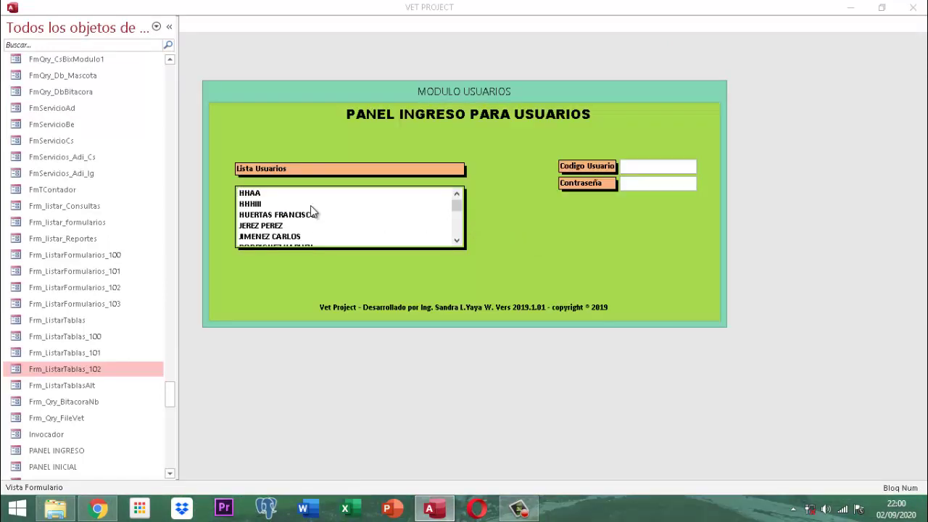
left_click(275, 238)
left_click(274, 238)
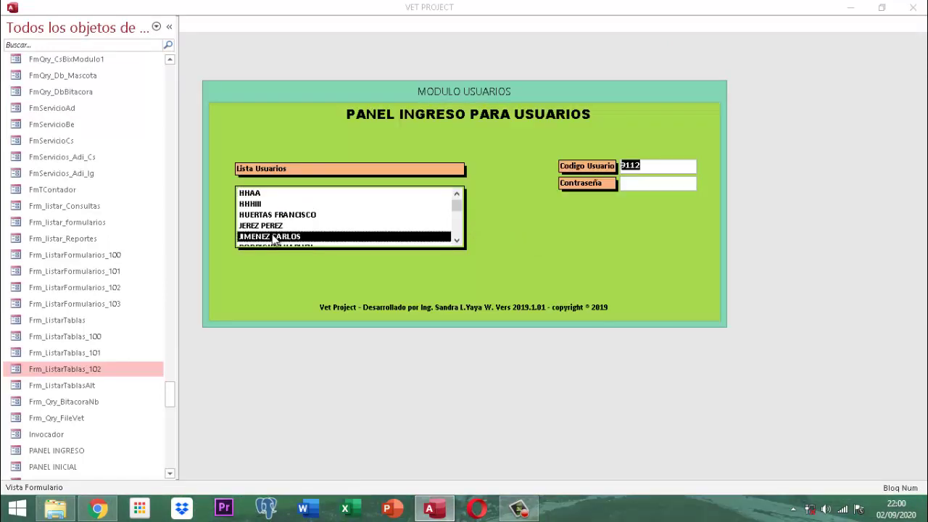
key("Tab")
key("Return")
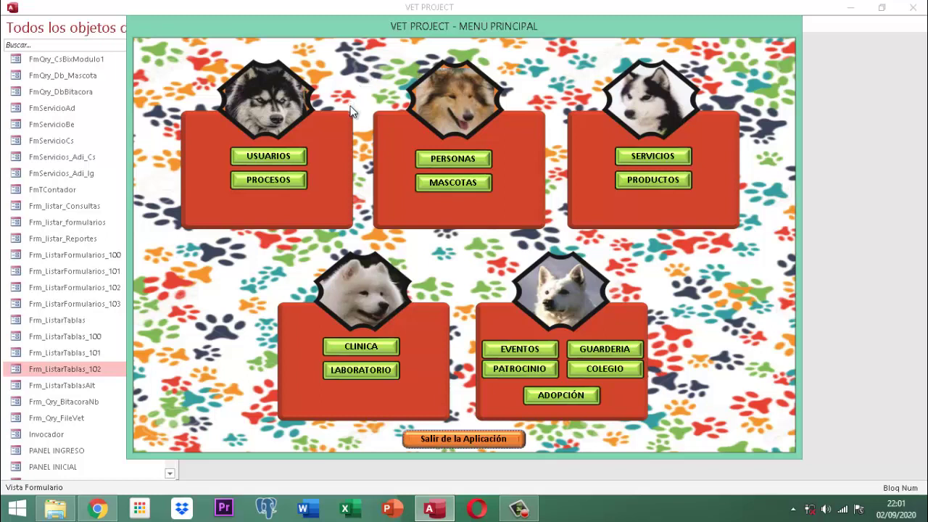
- Open PROCESOS and show the 'Listar Objetos Aplicación' choices: Tablas Aplicación and Tablas Especiales Aplicación
left_click(296, 185)
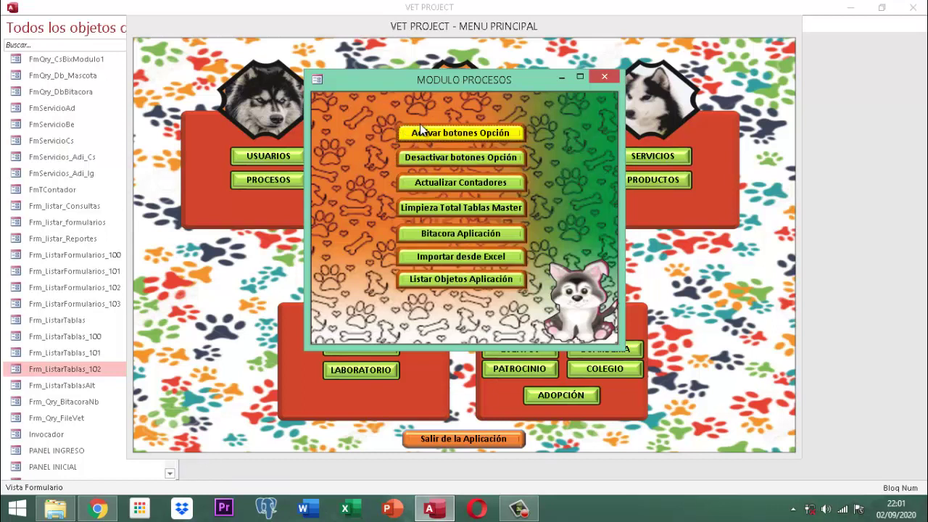
left_click(476, 279)
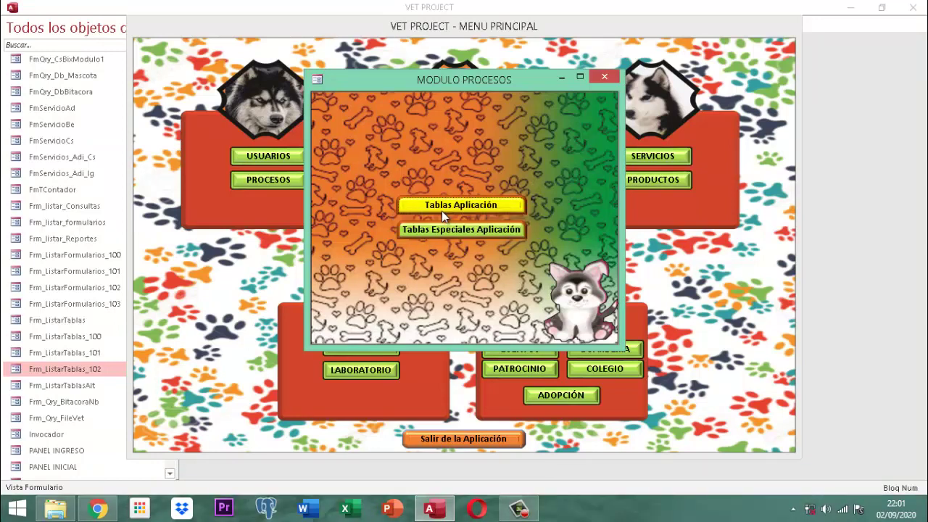
left_click(455, 205)
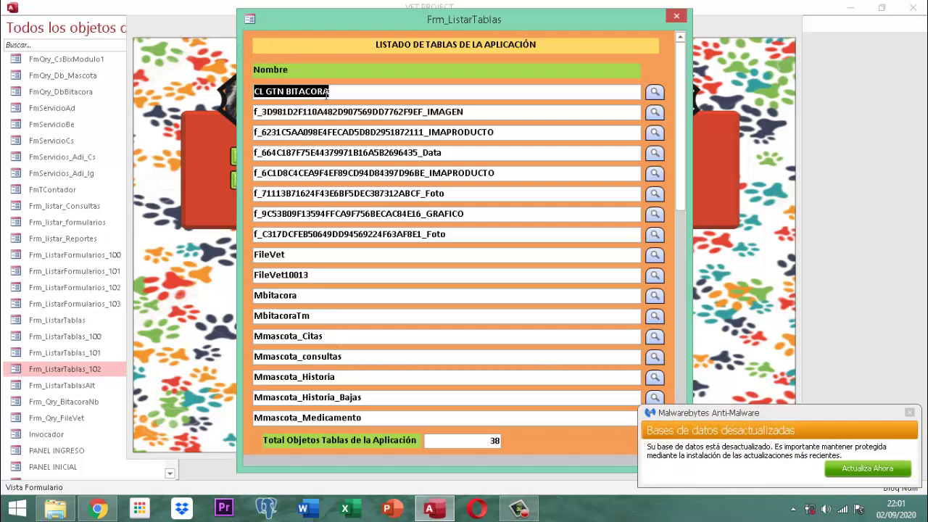
left_click(654, 93)
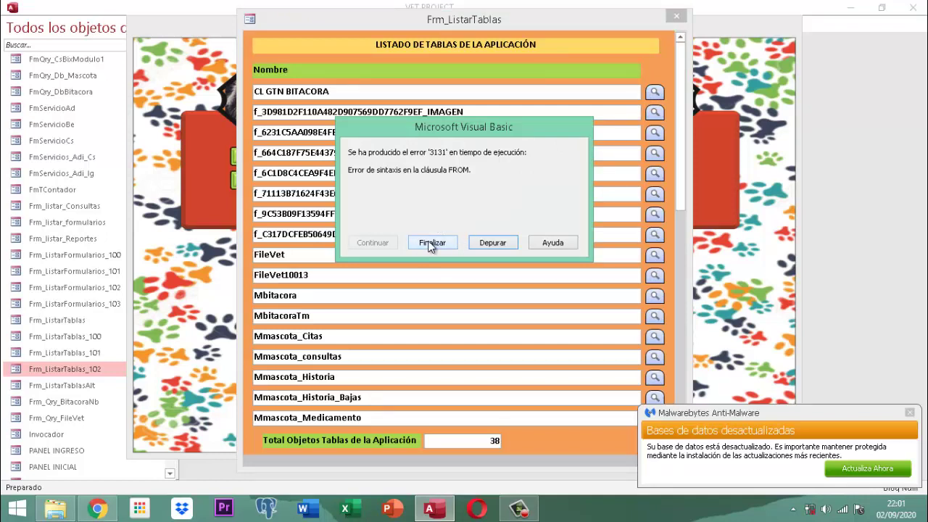
left_click(431, 243)
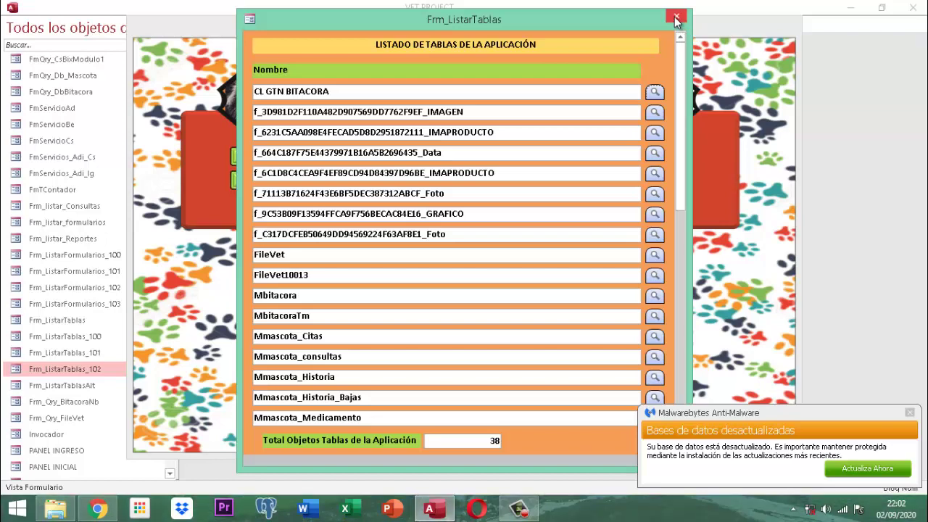
left_click(675, 19)
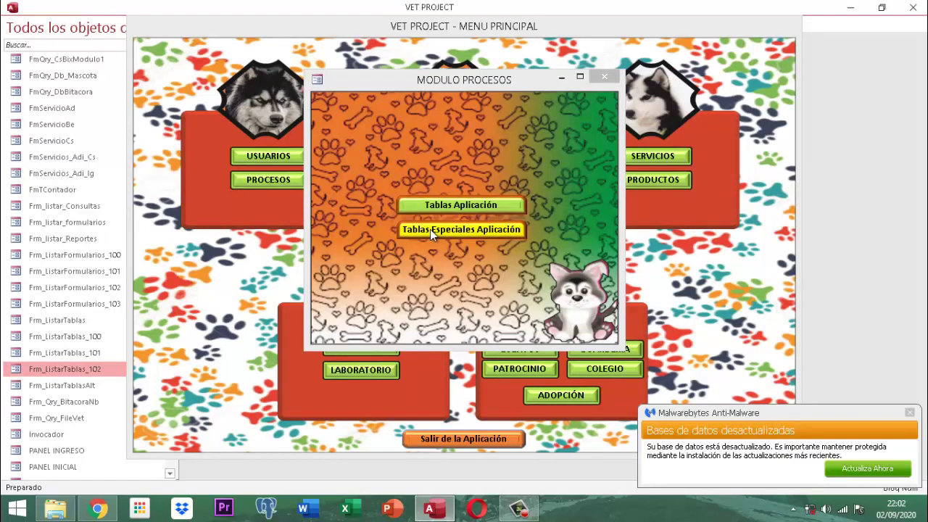
- Reopen MODULO PROCESOS and re-enable the ribbon via 'Activar botones Opción' with the access key
left_click(603, 77)
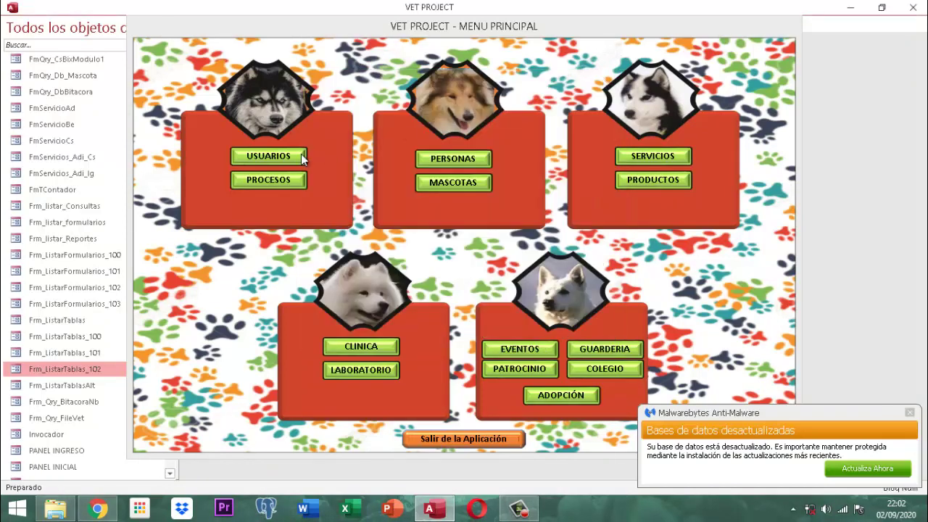
left_click(270, 180)
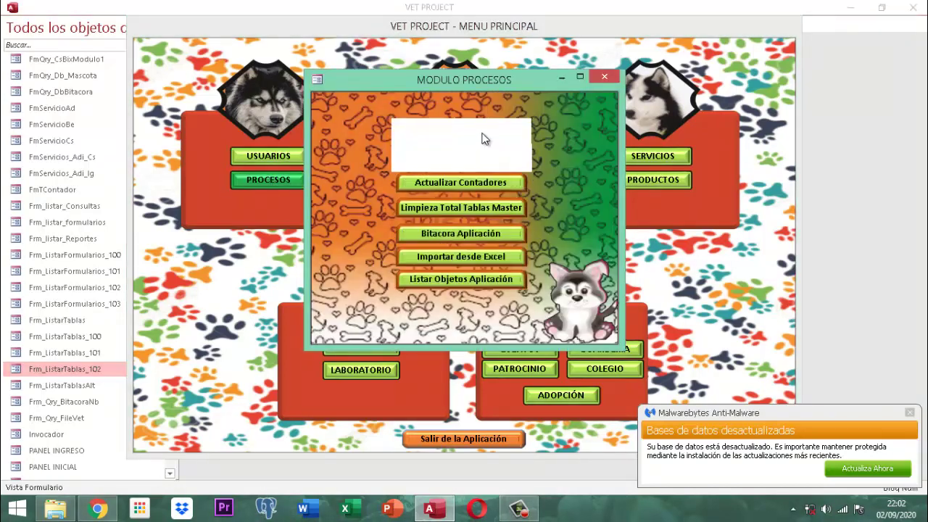
left_click(482, 133)
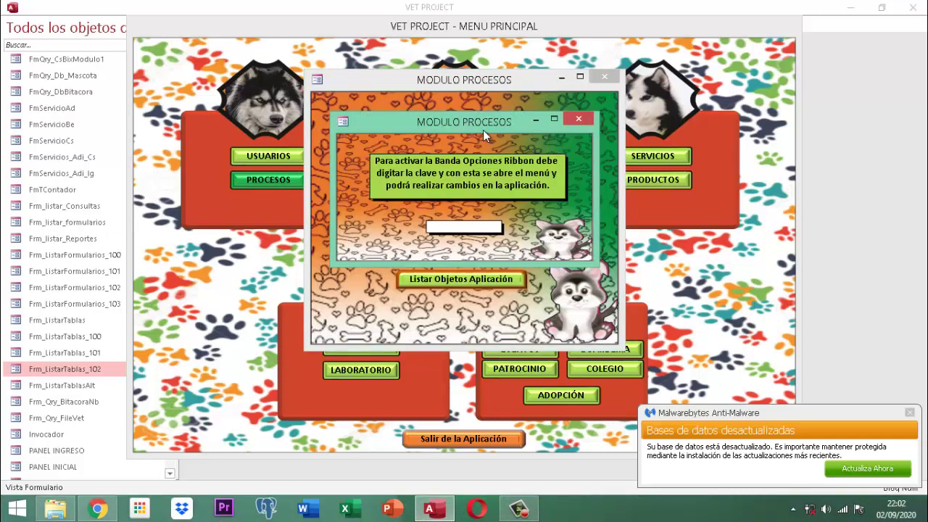
type("********")
key("Return")
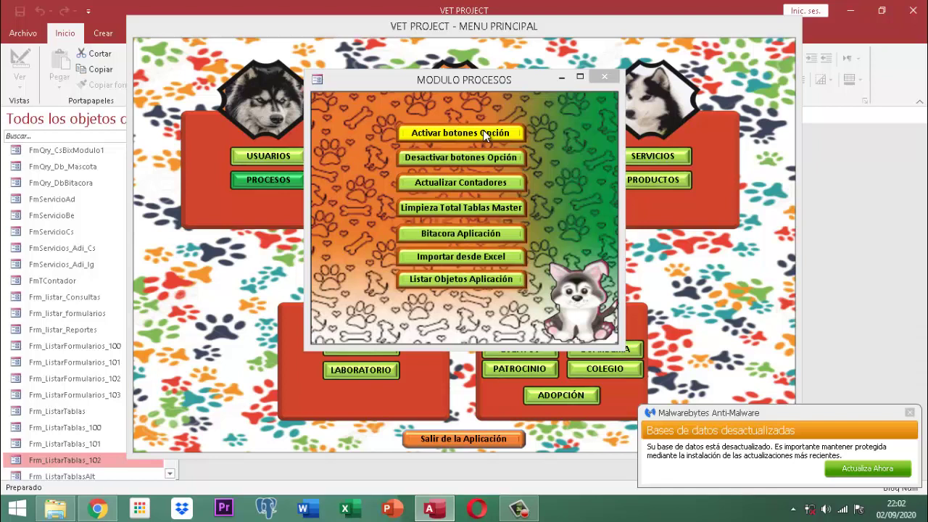
- Show the 'Listar Objetos Aplicación' table choices and bring up the MODULO PROCESOS title-bar menu
left_click(488, 281)
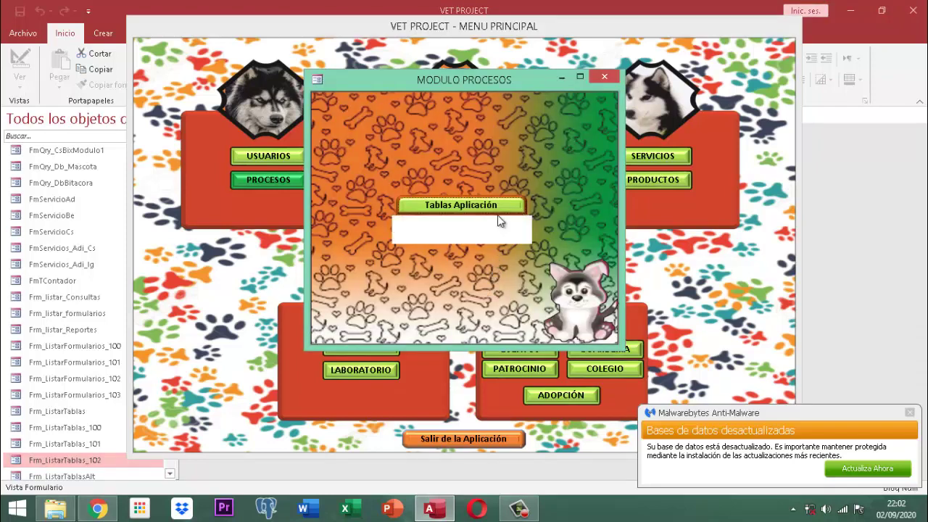
right_click(482, 81)
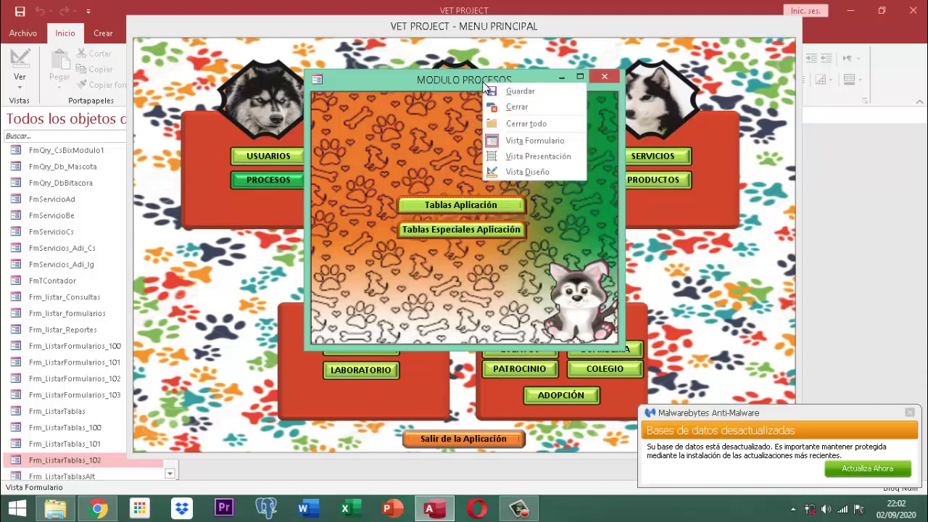
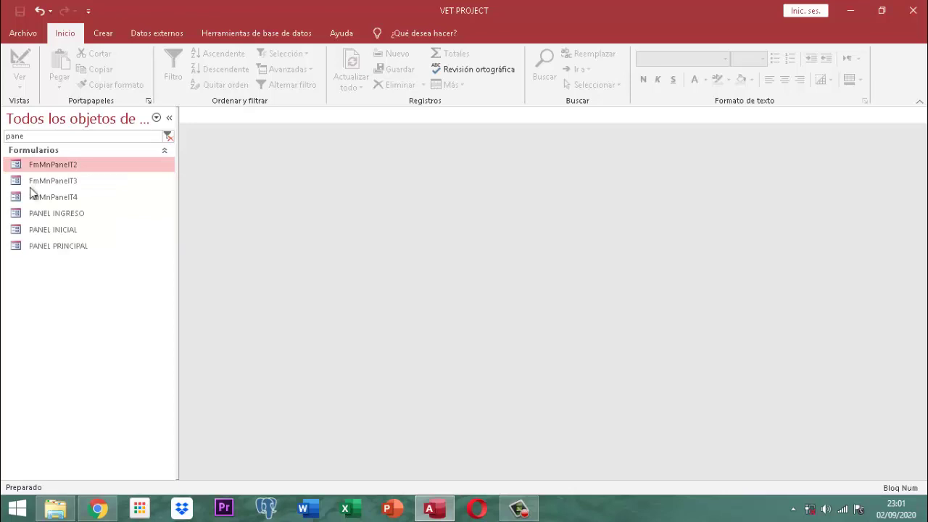
- Open PANEL INICIAL, choose 'Quiero realizar una labor', and log in as a user with its password
double_click(60, 229)
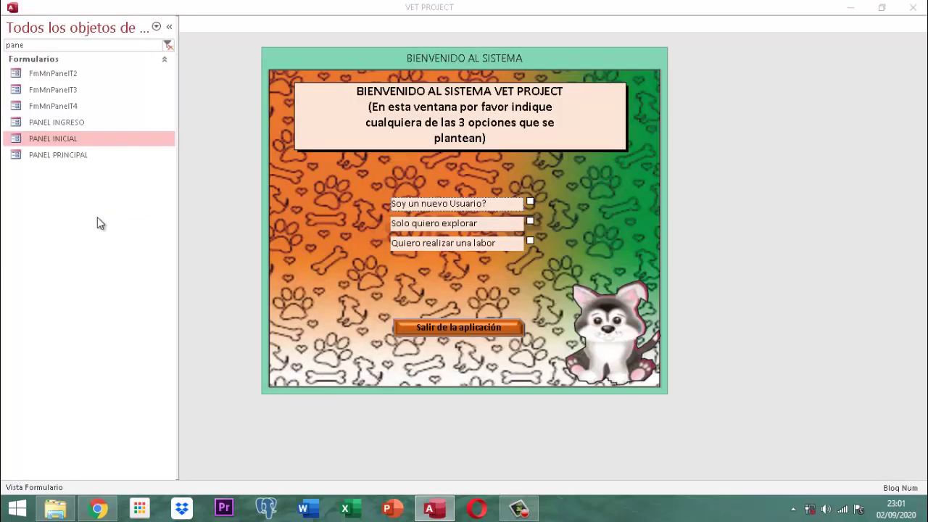
left_click(529, 241)
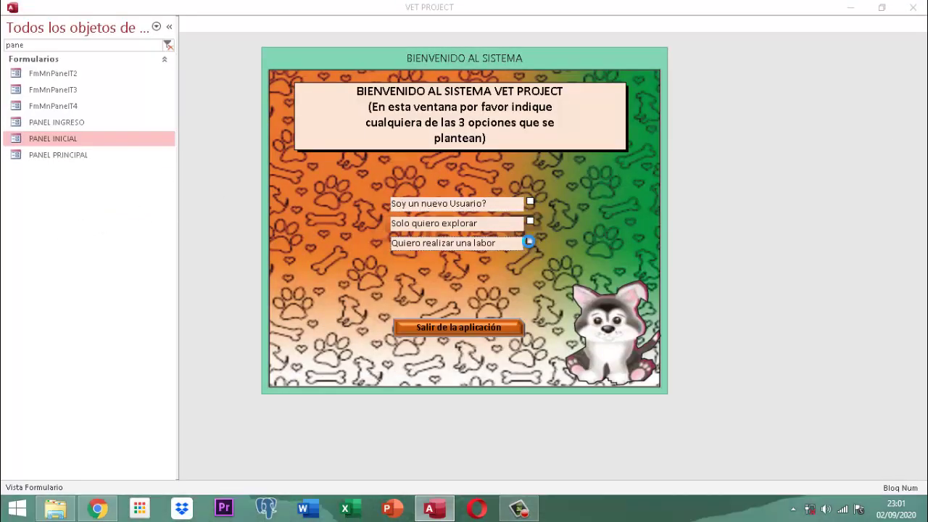
scroll(289, 223, "down", 1)
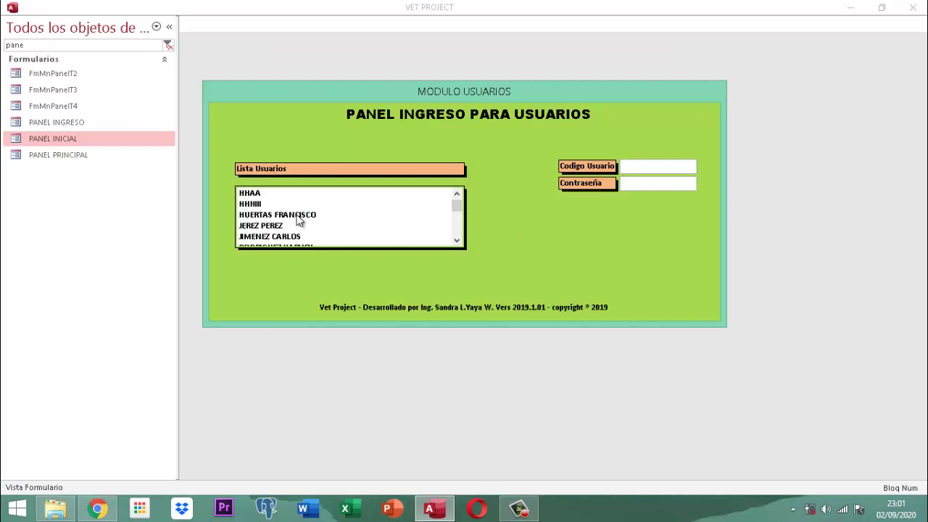
scroll(299, 221, "down", 1)
left_click(283, 227)
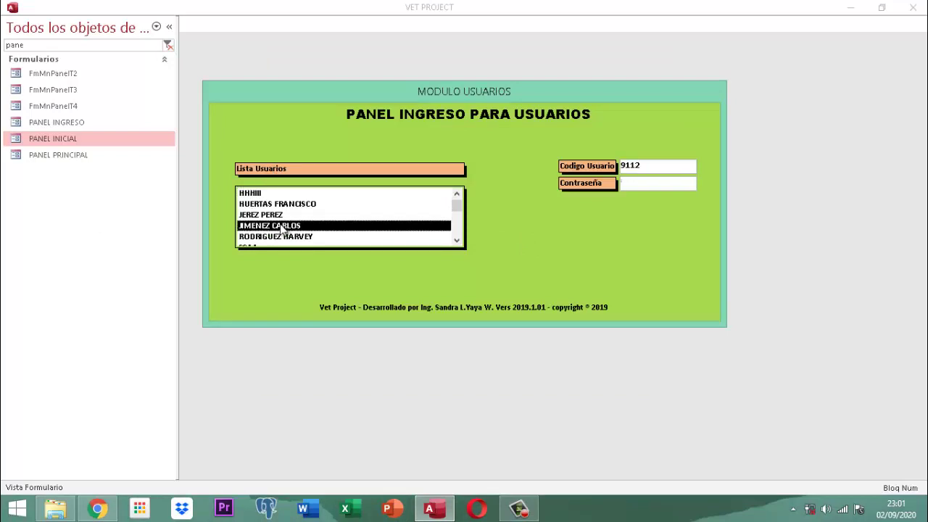
key("Return")
key("Return")
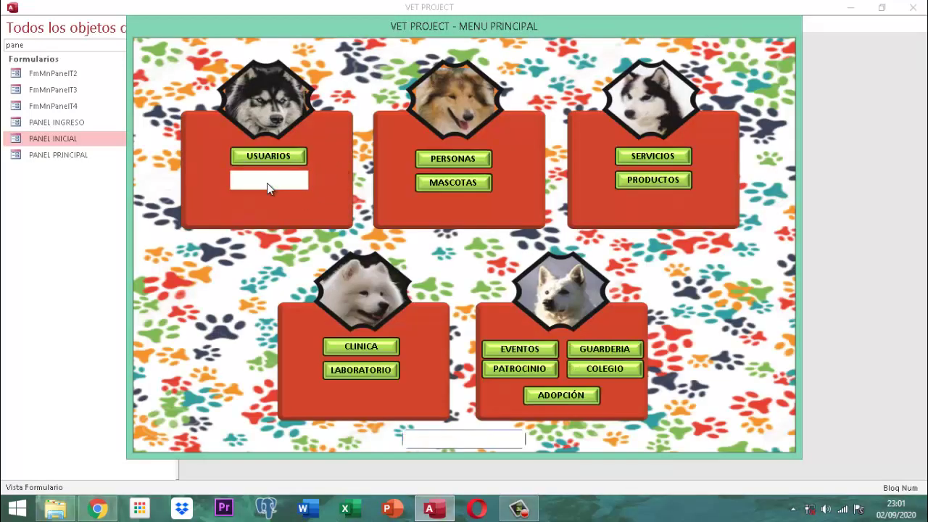
- Go to PROCESOS > Listar Objetos Aplicación > Inspeccionar Tablas
left_click(276, 183)
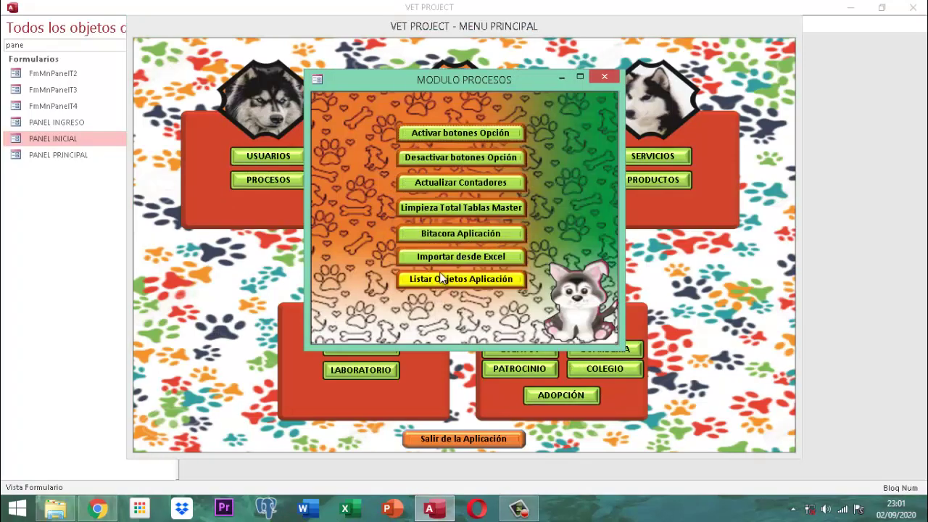
left_click(467, 279)
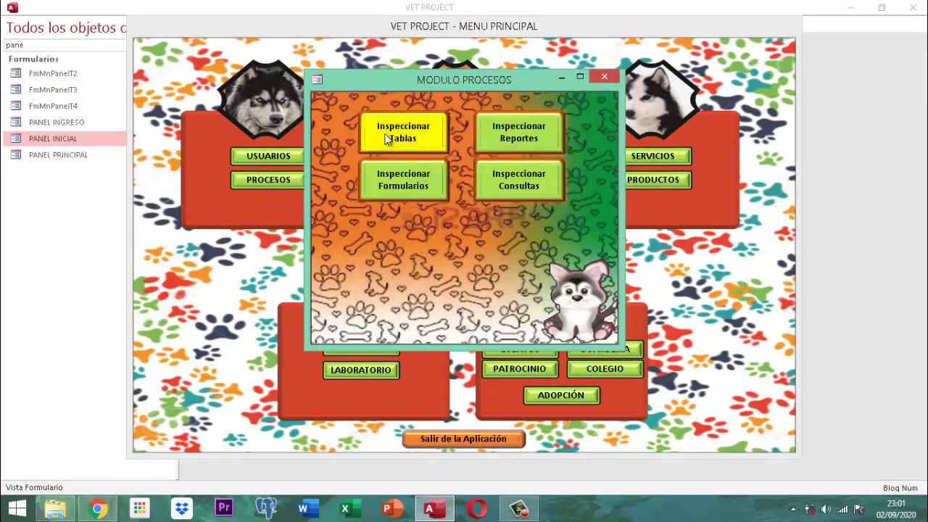
left_click(385, 140)
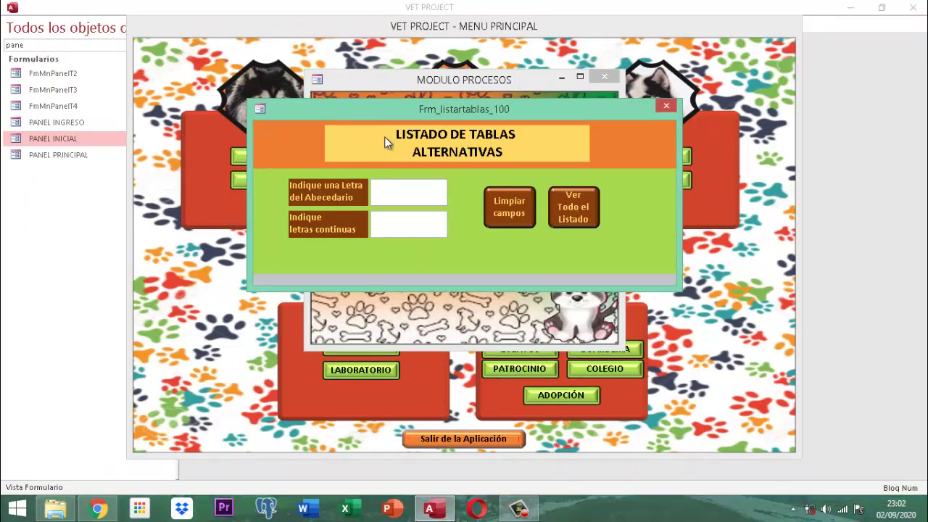
- List tables starting with T and check the TZonas and TServiciosProductos record counts
type("T")
key("Return")
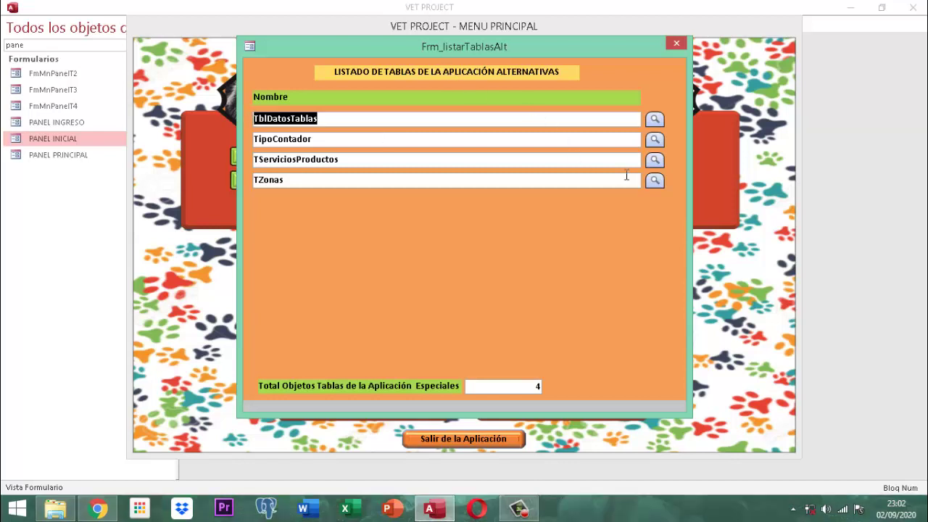
left_click(656, 181)
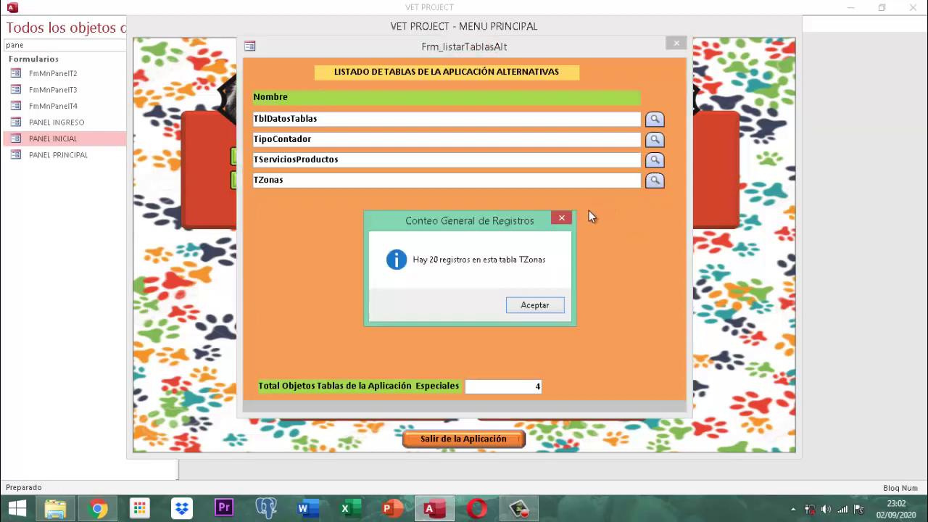
left_click(564, 219)
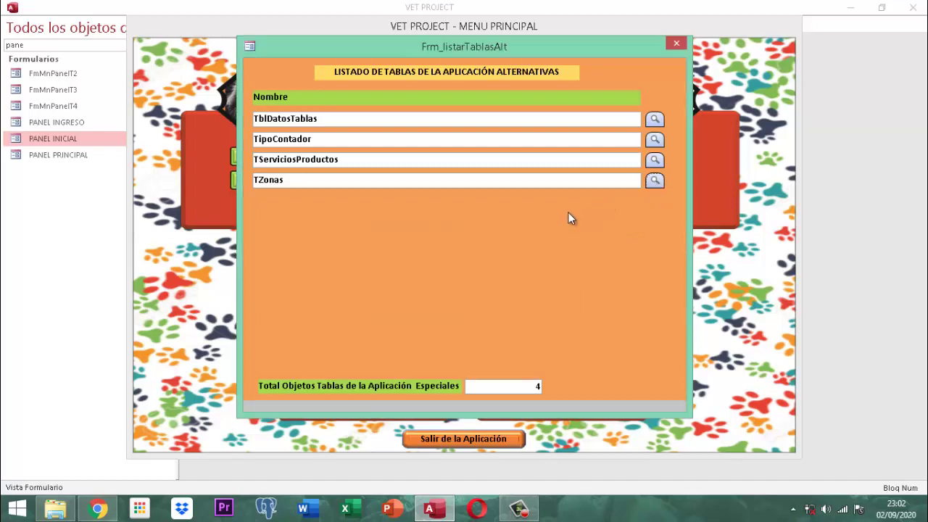
left_click(655, 160)
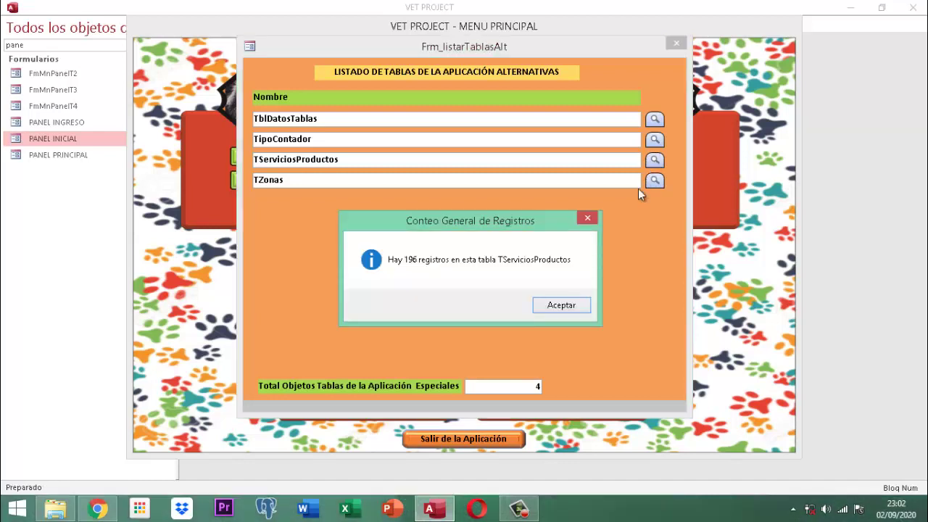
left_click(564, 304)
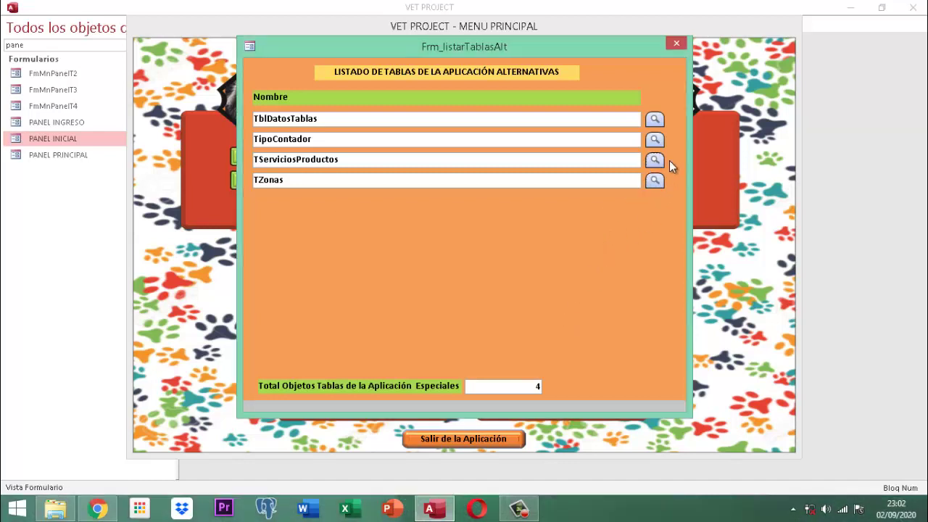
- Check the TipoContador and TblDatosTablas counts, then close the list and clear the letter filter
left_click(654, 139)
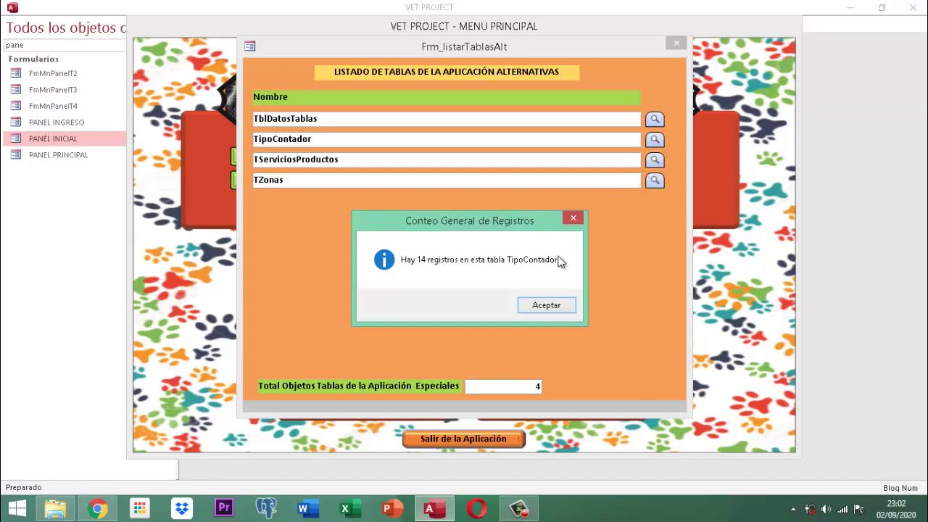
left_click(543, 304)
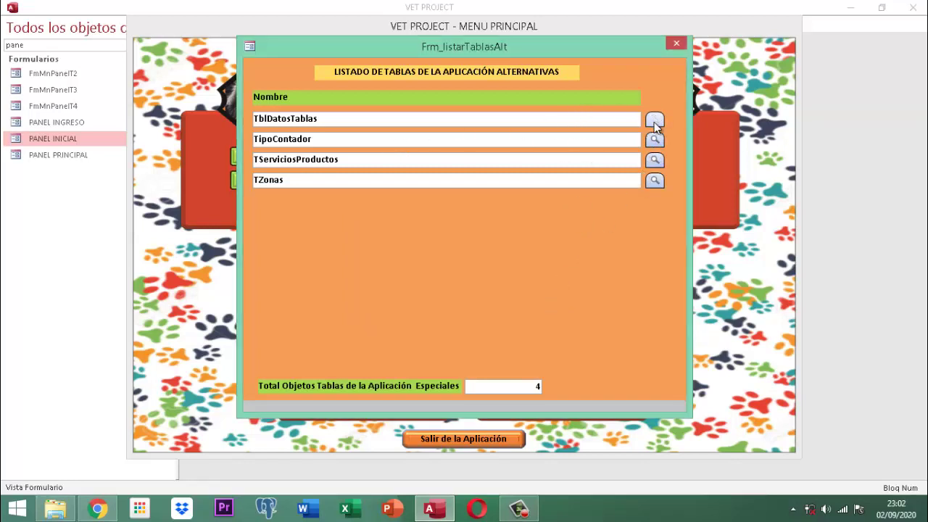
left_click(654, 121)
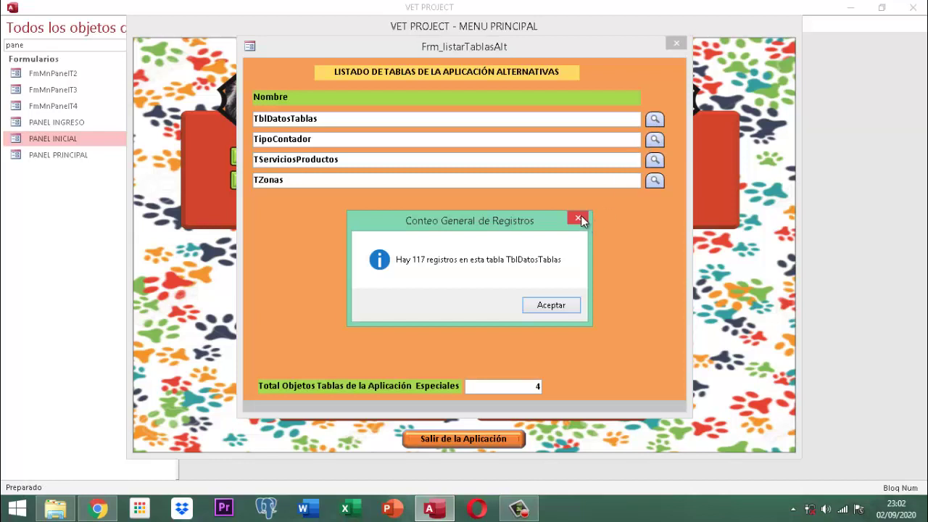
left_click(579, 218)
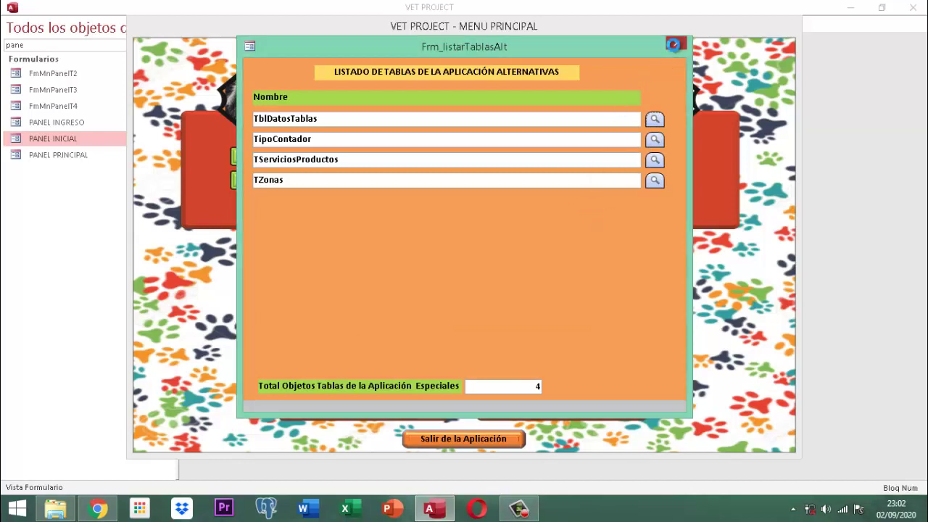
left_click(673, 45)
left_click(496, 206)
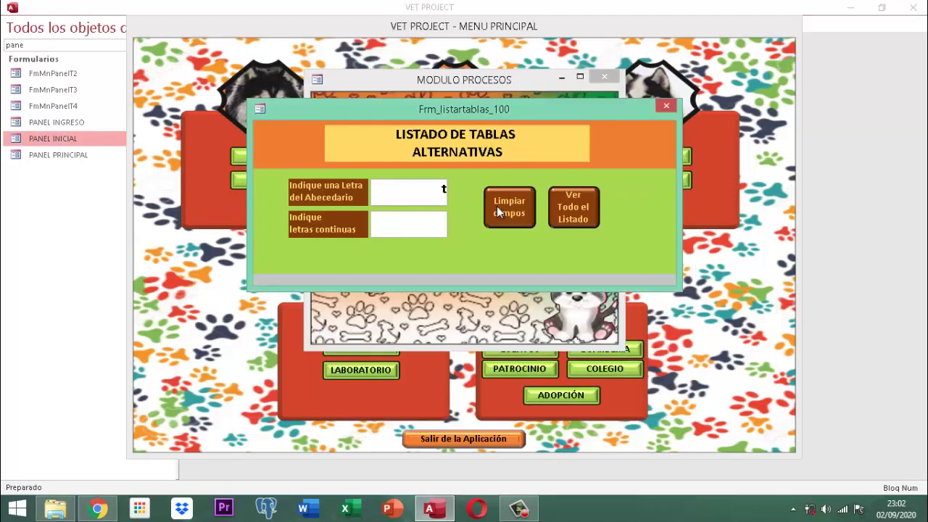
- Filter tables containing 'agenda' and check the MServiciosAgenda record count
left_click(423, 227)
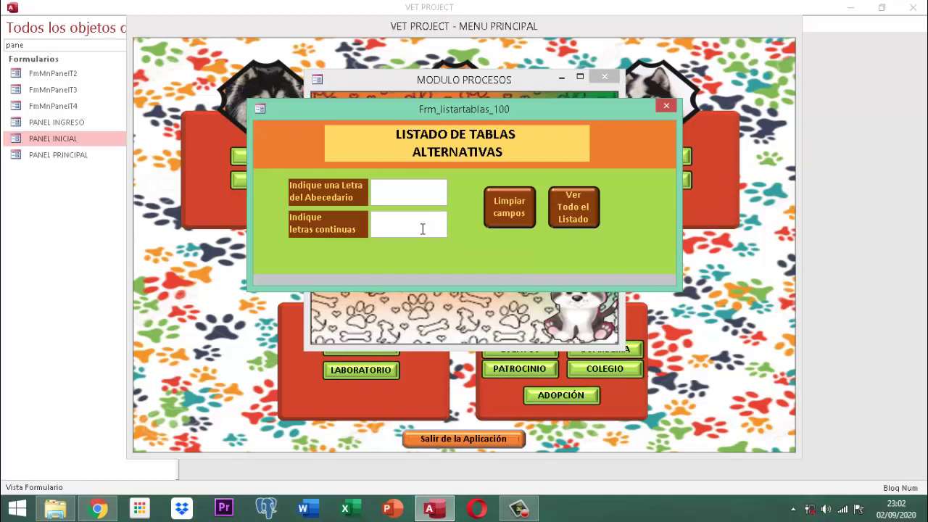
type("agenda")
key("Return")
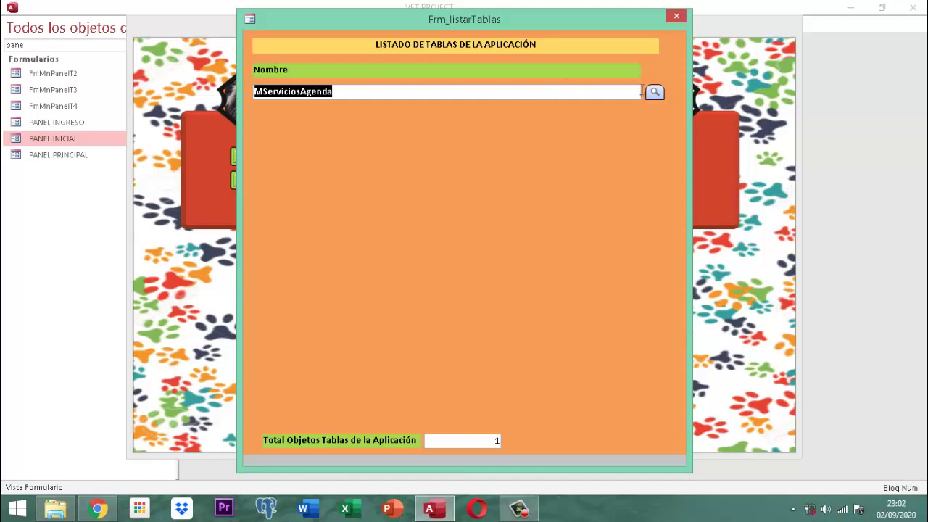
left_click(650, 95)
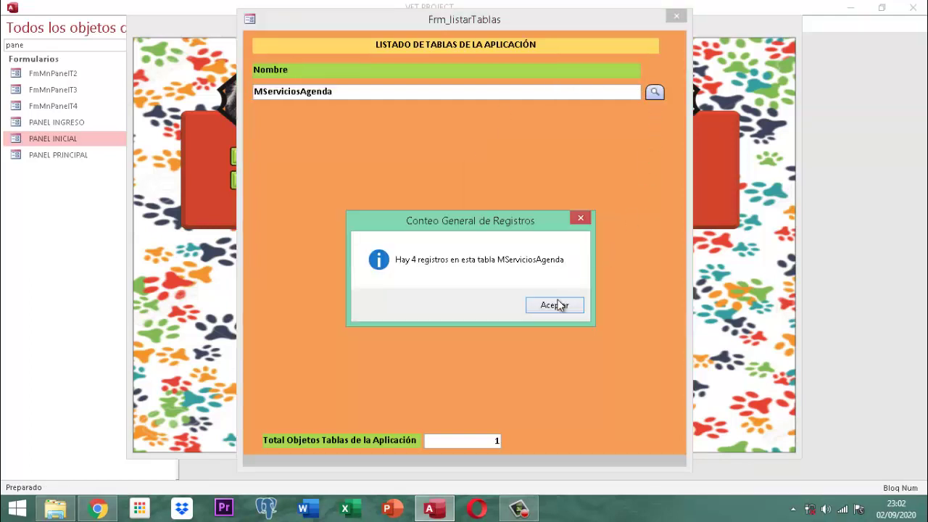
left_click(548, 307)
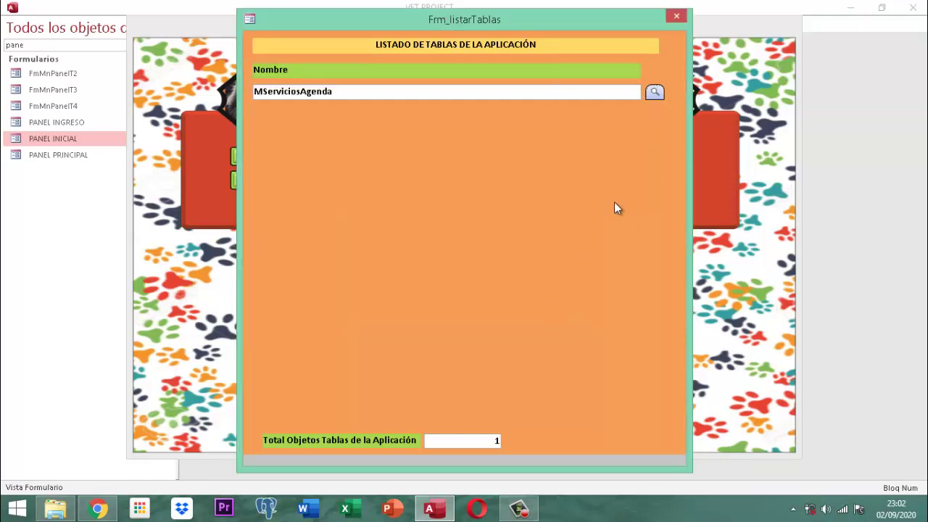
left_click(673, 16)
- Filter tables containing 'mascota'; Mmascota_Vacunacion and Mmascota_Receta counts raise runtime errors
left_click(527, 201)
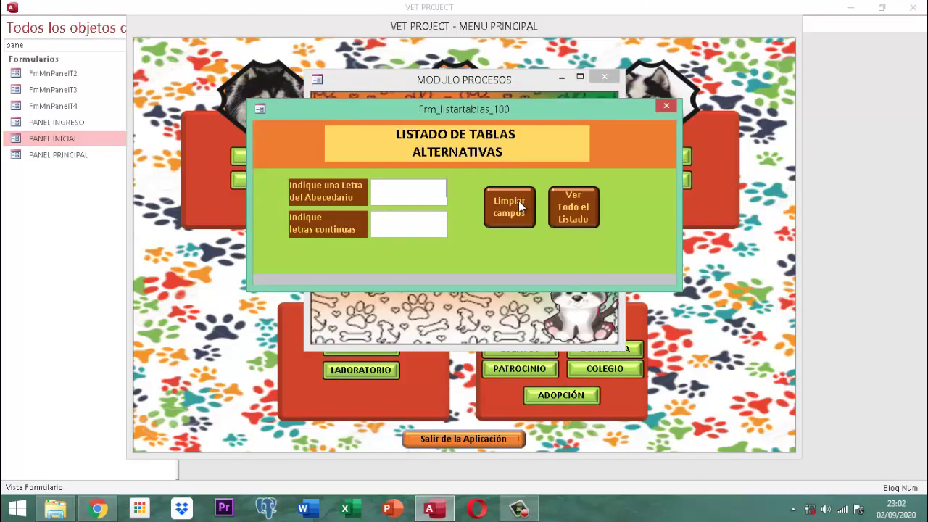
left_click(410, 221)
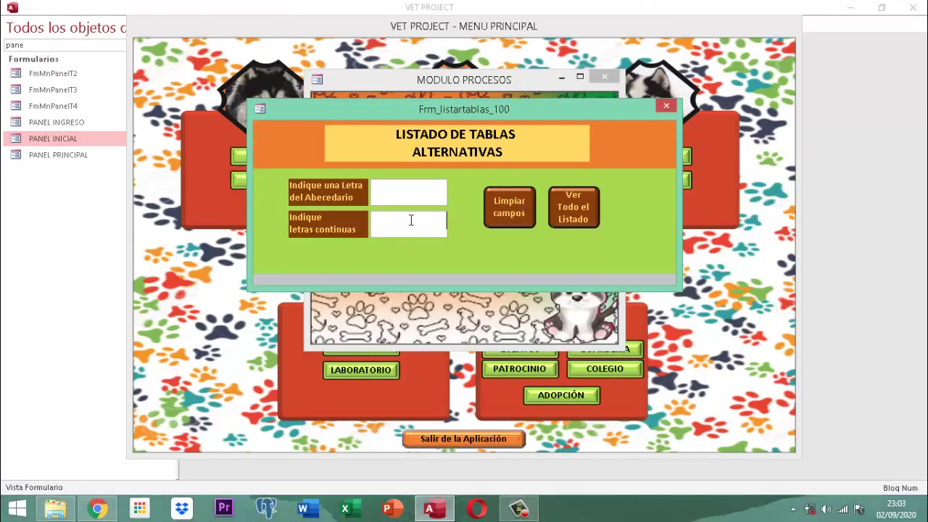
type("mascota")
key("Return")
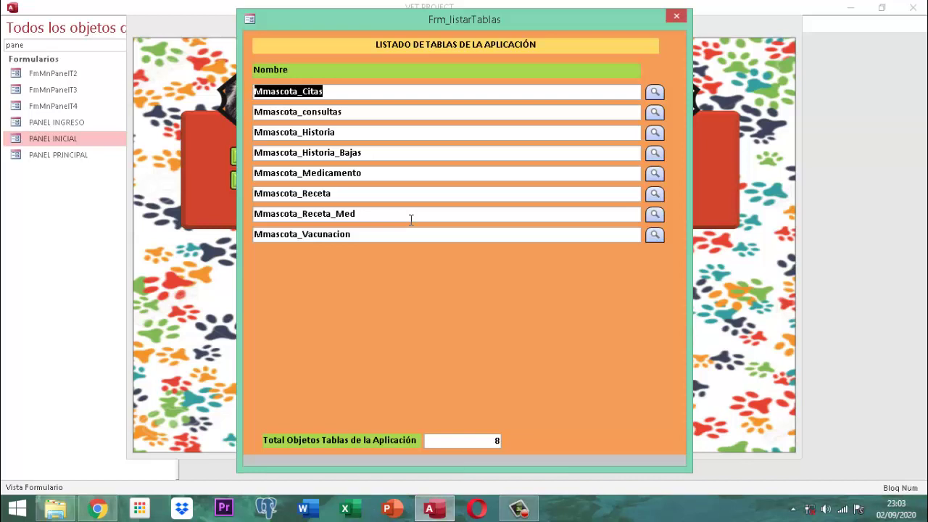
left_click(659, 235)
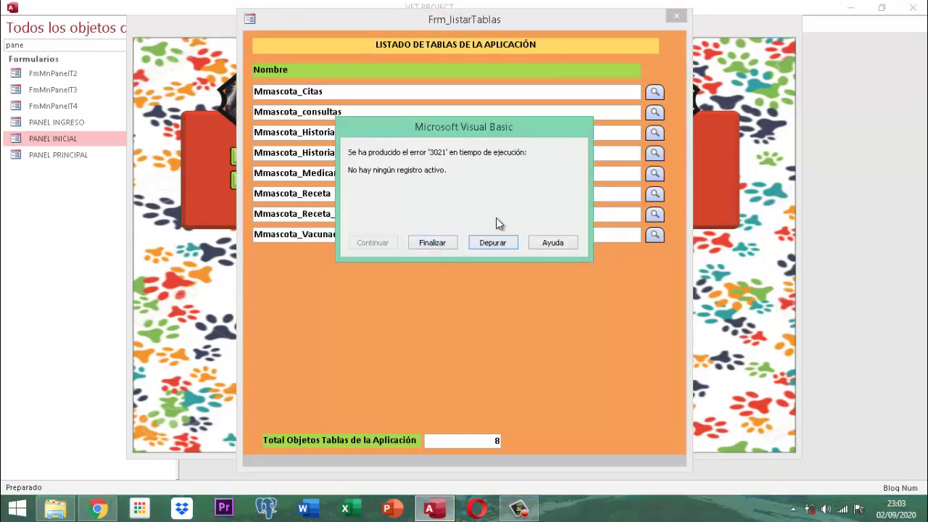
left_click(425, 242)
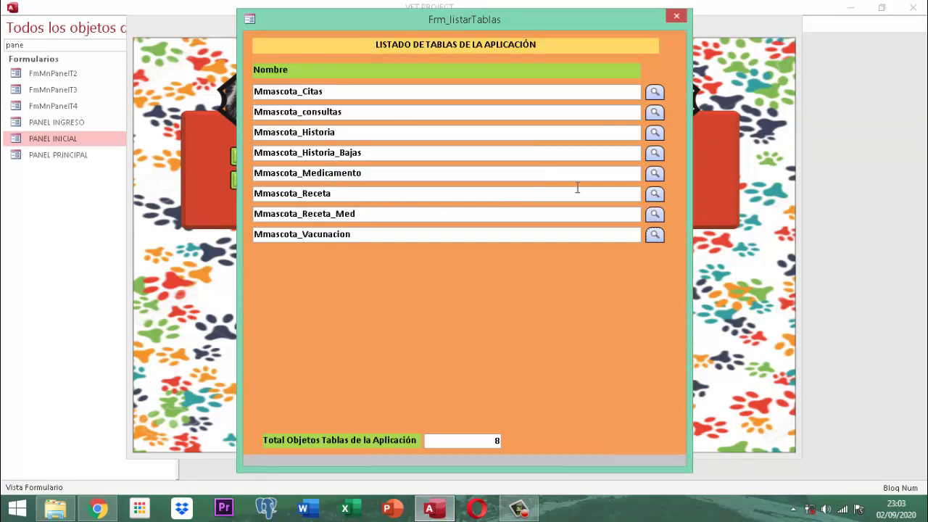
left_click(654, 193)
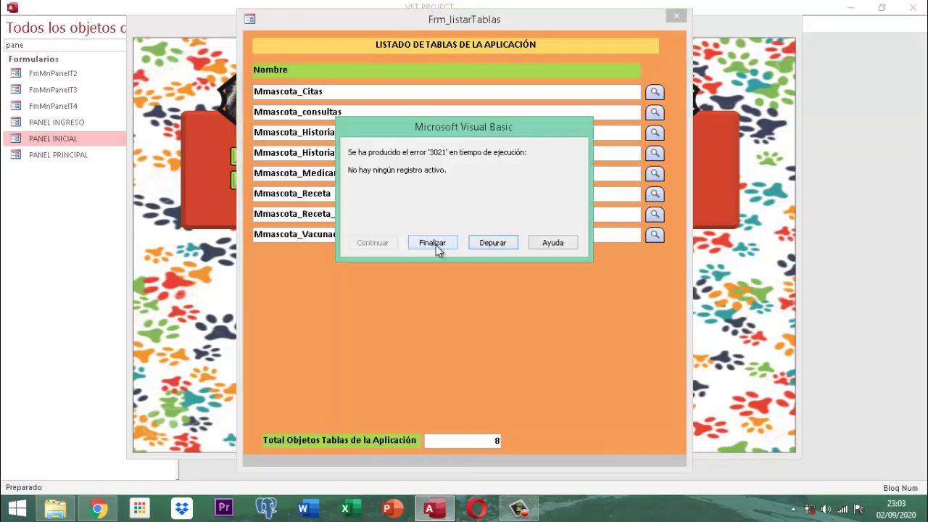
left_click(433, 243)
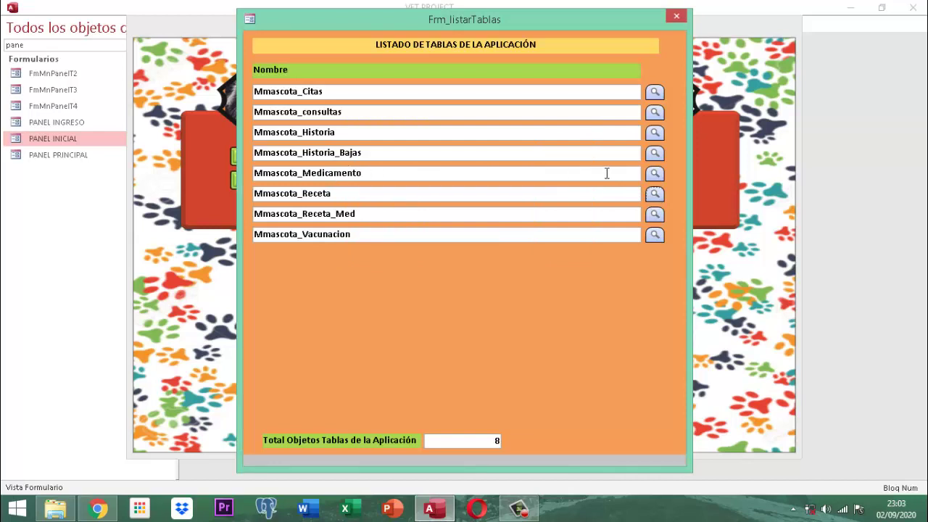
- Check counts of Mmascota Medicamento, Historia_Bajas, Historia, consultas and Citas (14 records)
left_click(654, 174)
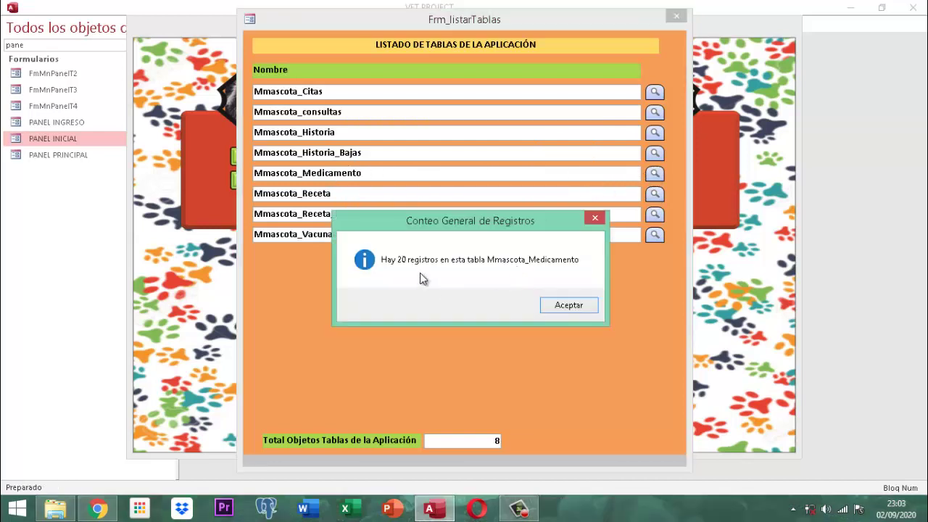
left_click(563, 305)
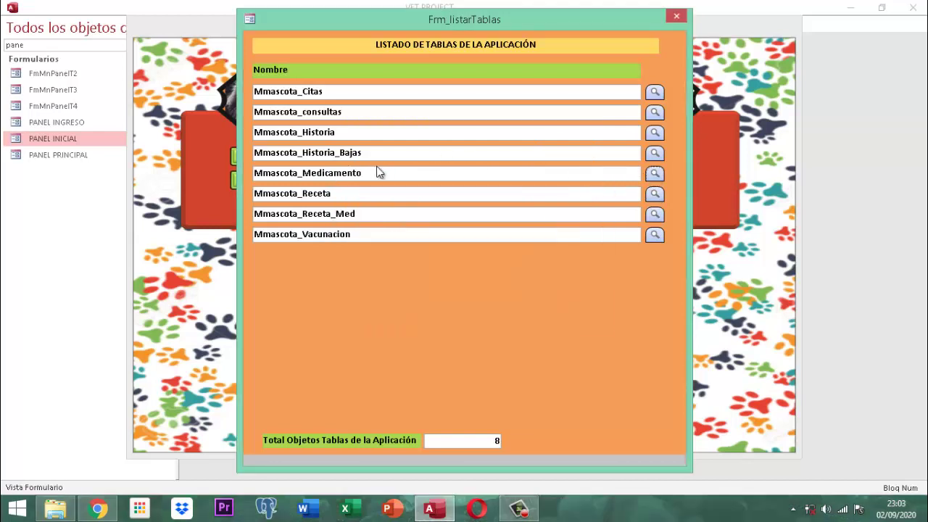
left_click(655, 153)
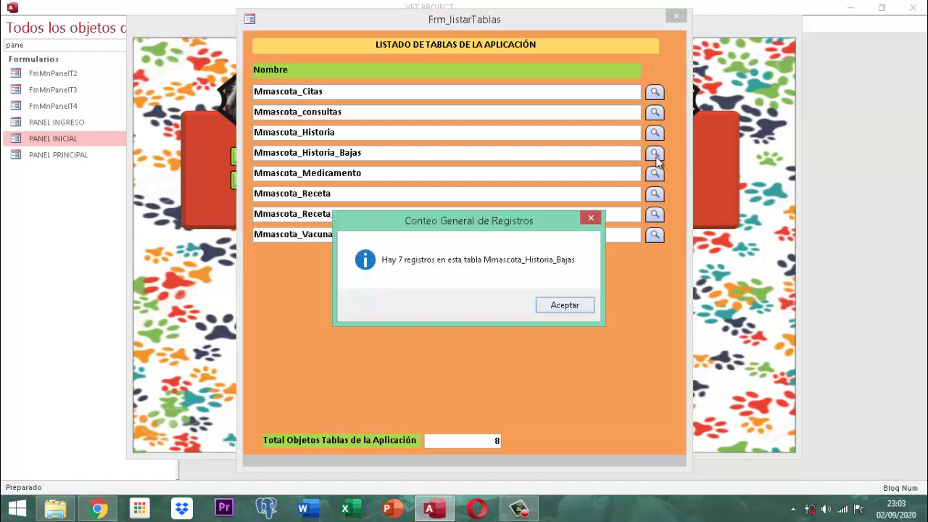
left_click(557, 303)
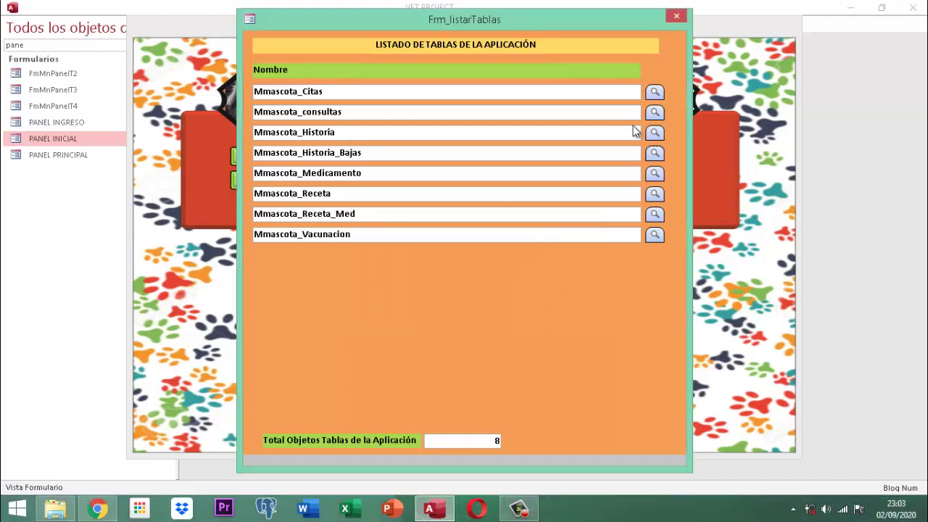
left_click(655, 132)
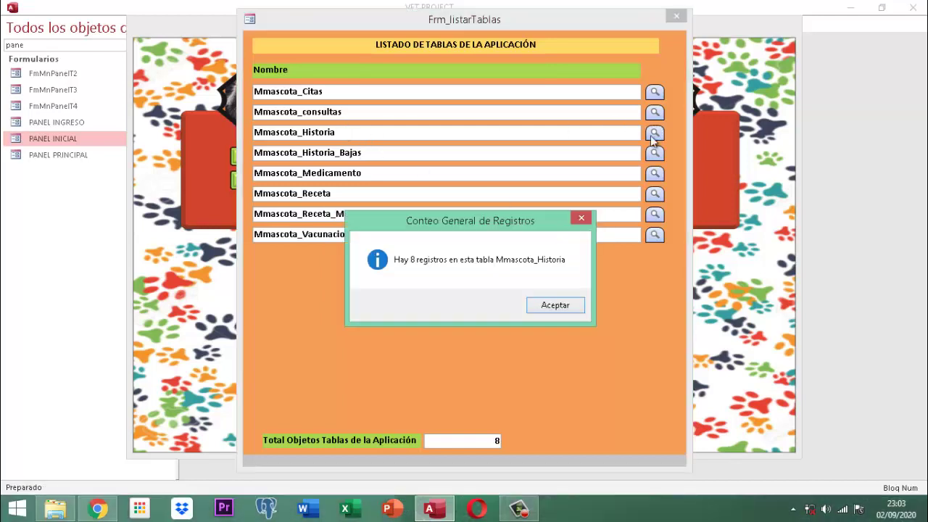
left_click(552, 305)
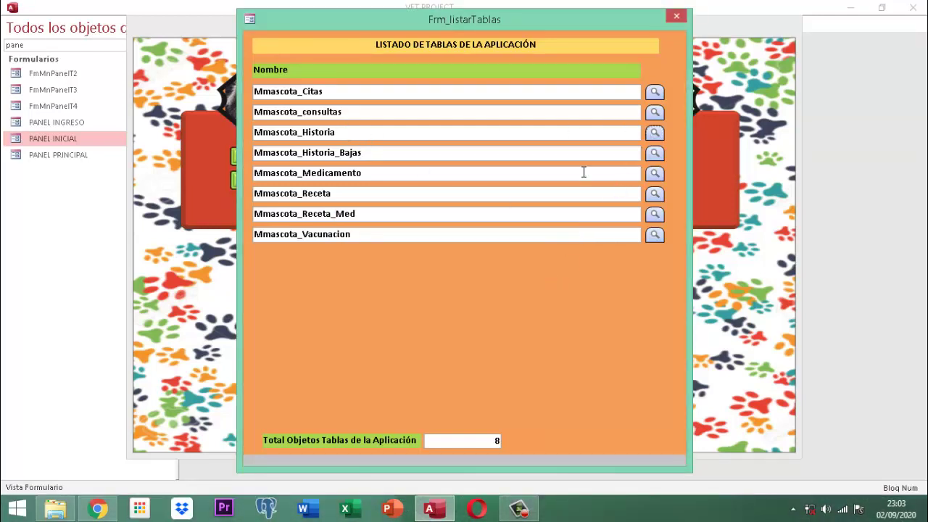
left_click(654, 113)
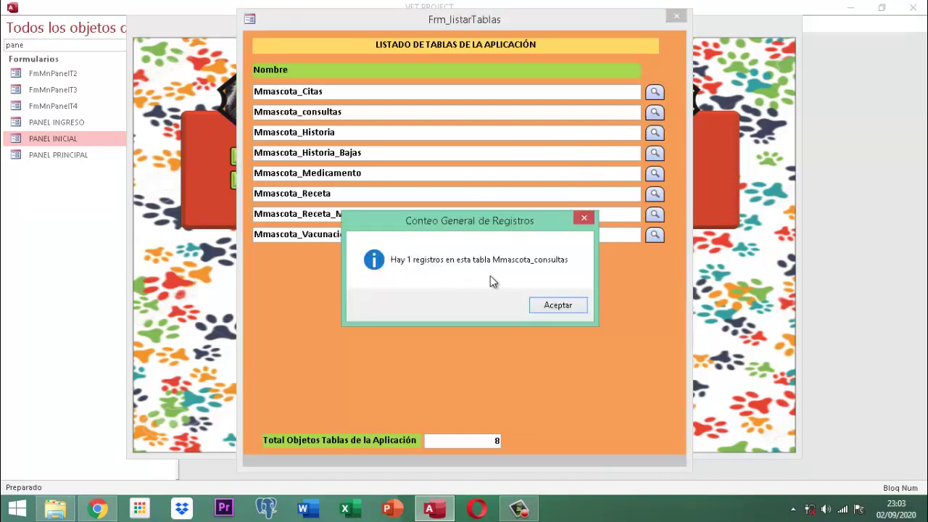
left_click(550, 305)
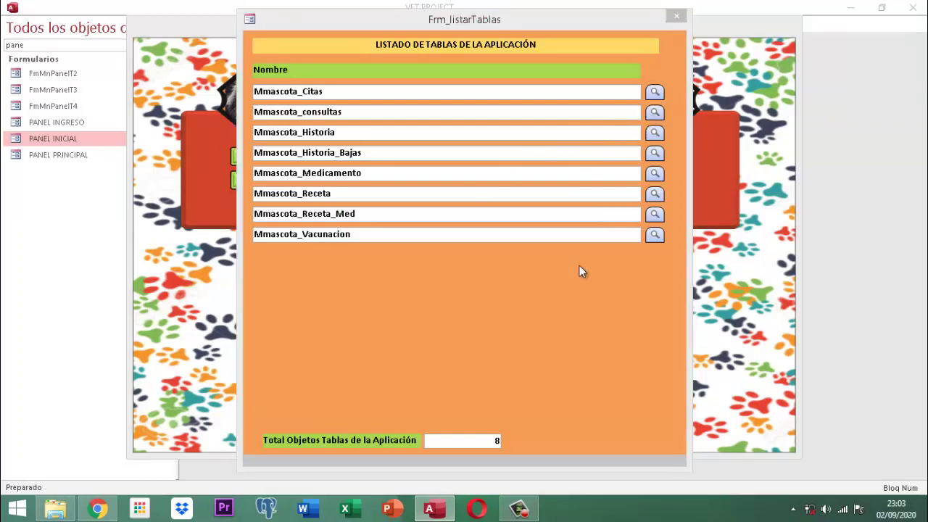
left_click(654, 92)
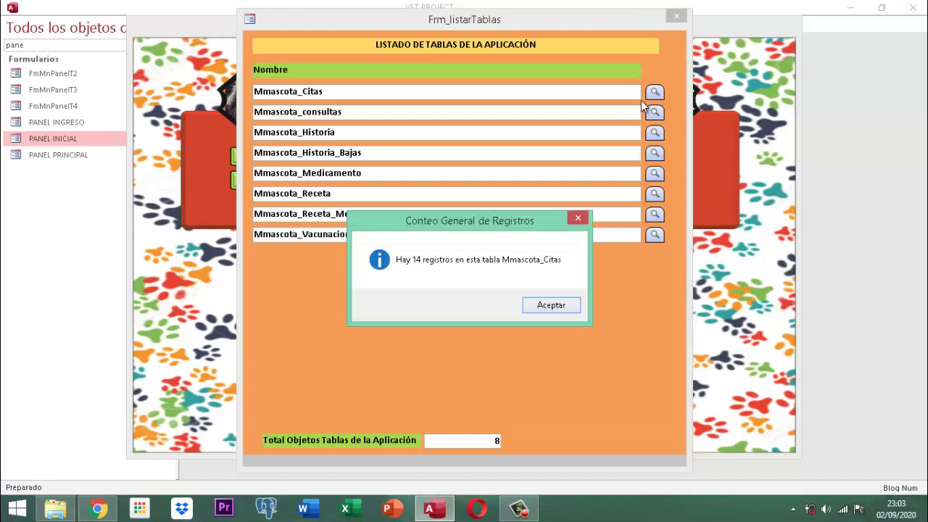
left_click(551, 305)
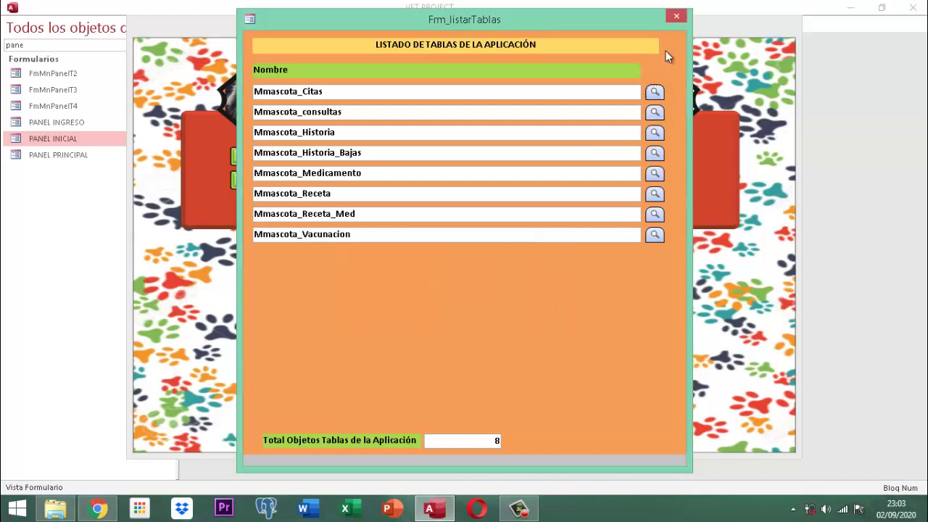
- Filter tables containing 'servicio' and check MServiciosAgenda and TServiciosProductos record counts
left_click(677, 14)
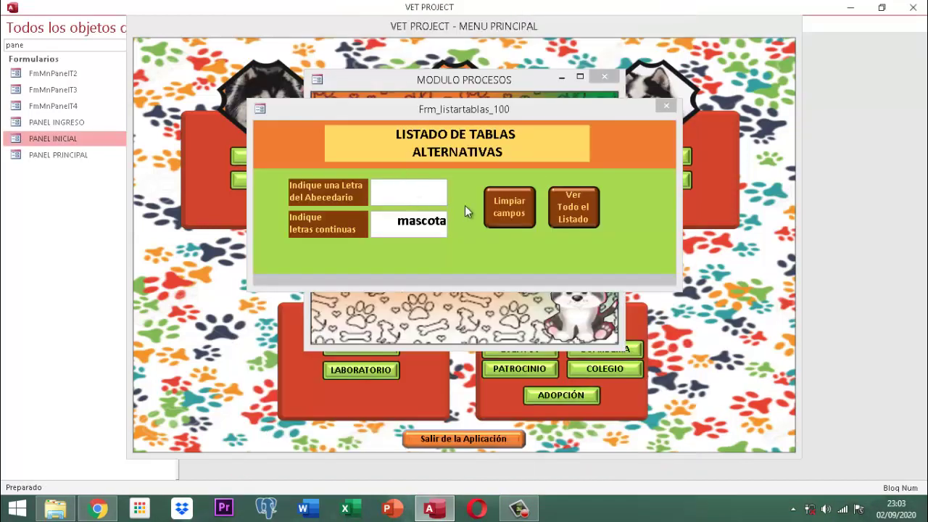
left_click(510, 217)
left_click(395, 227)
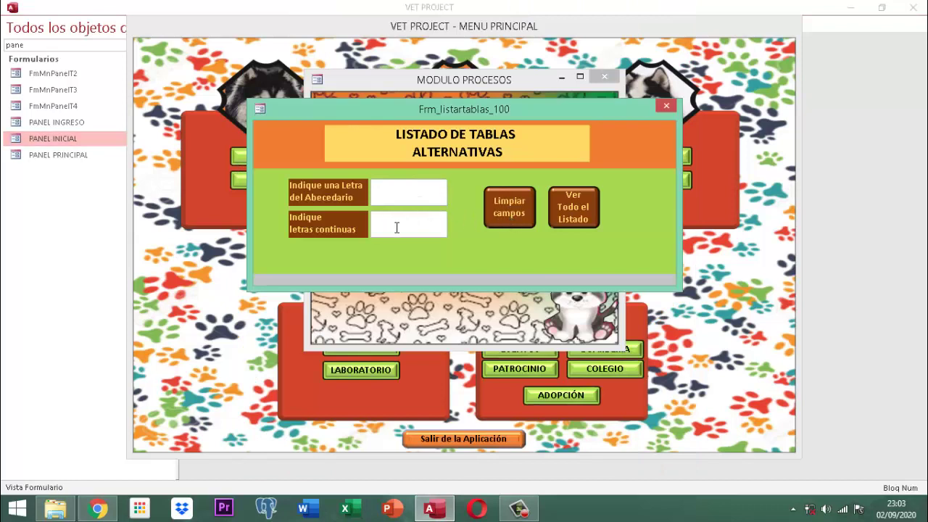
type("servicio")
key("Return")
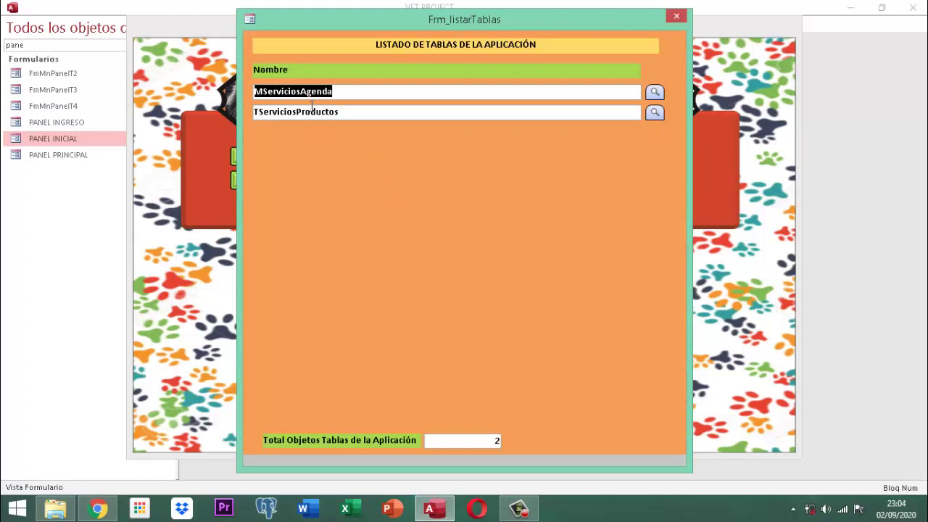
left_click(652, 93)
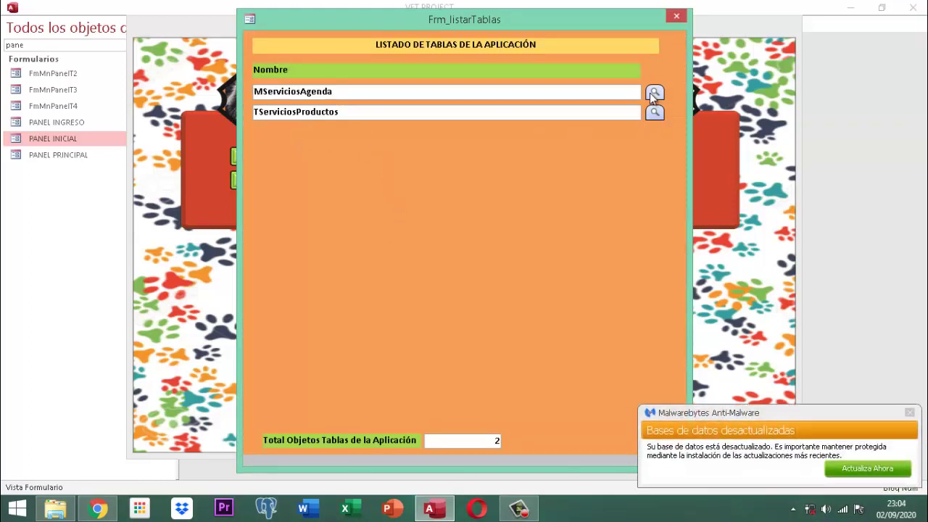
left_click(555, 306)
left_click(655, 112)
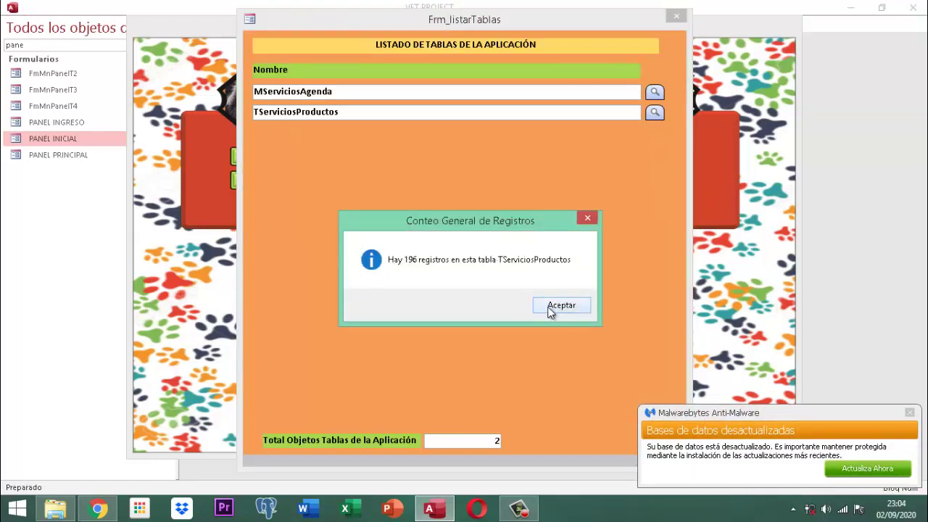
left_click(552, 308)
- Filter tables containing 'usuario' and check MUsuarios (12) and MUsuariosAcceso (131) counts
left_click(676, 17)
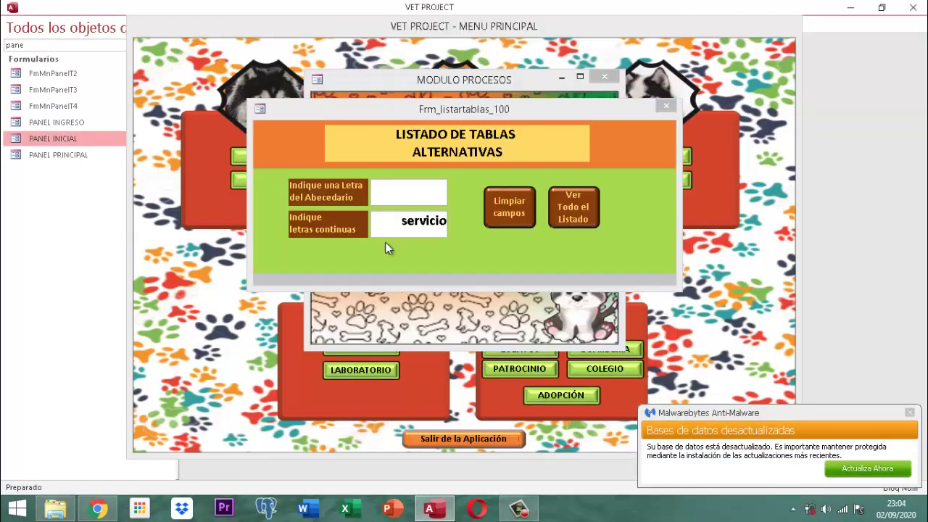
left_click(515, 212)
left_click(431, 225)
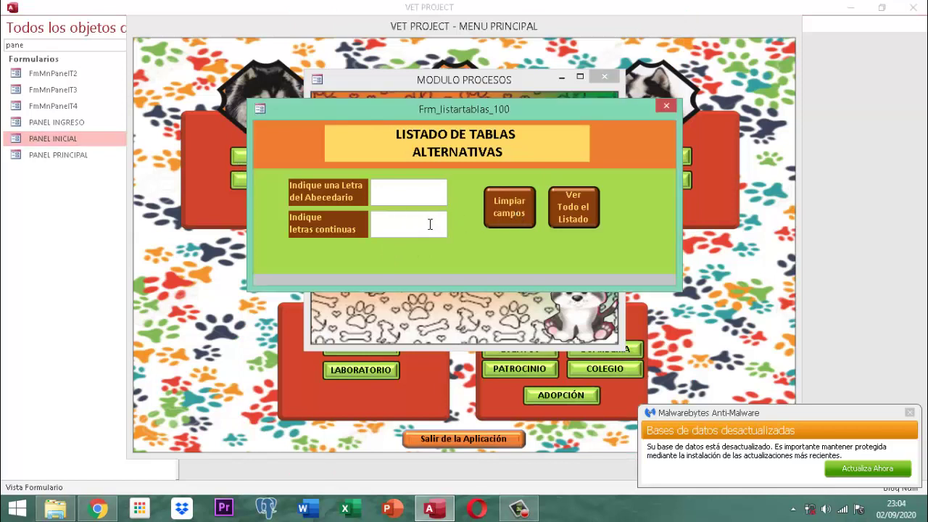
type("usuario")
key("Return")
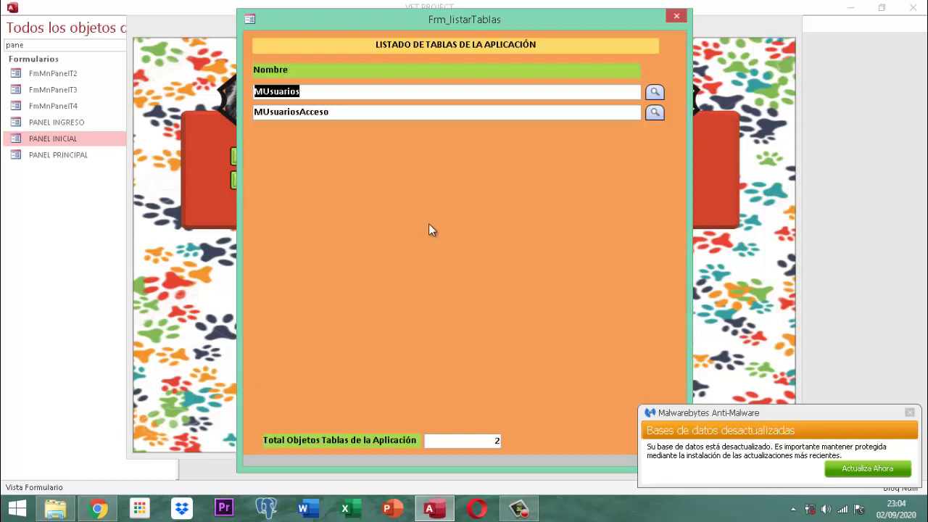
left_click(654, 92)
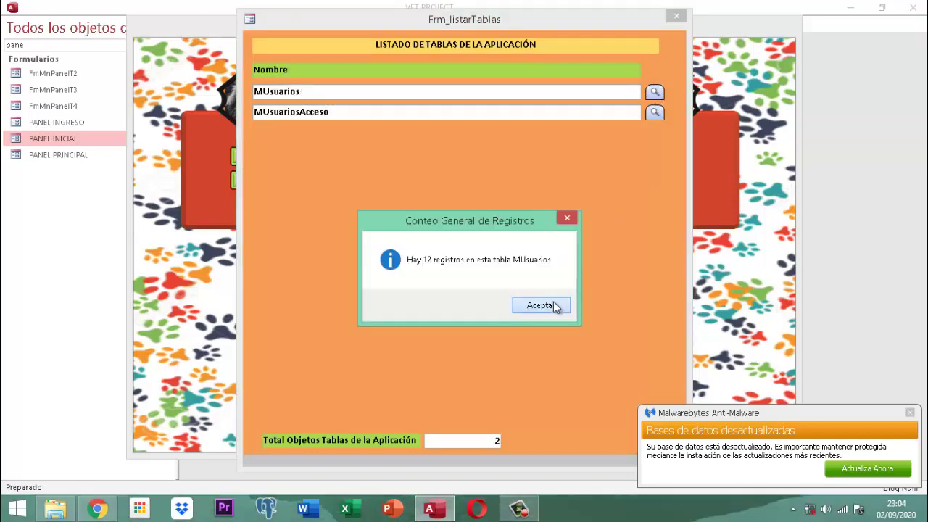
left_click(553, 308)
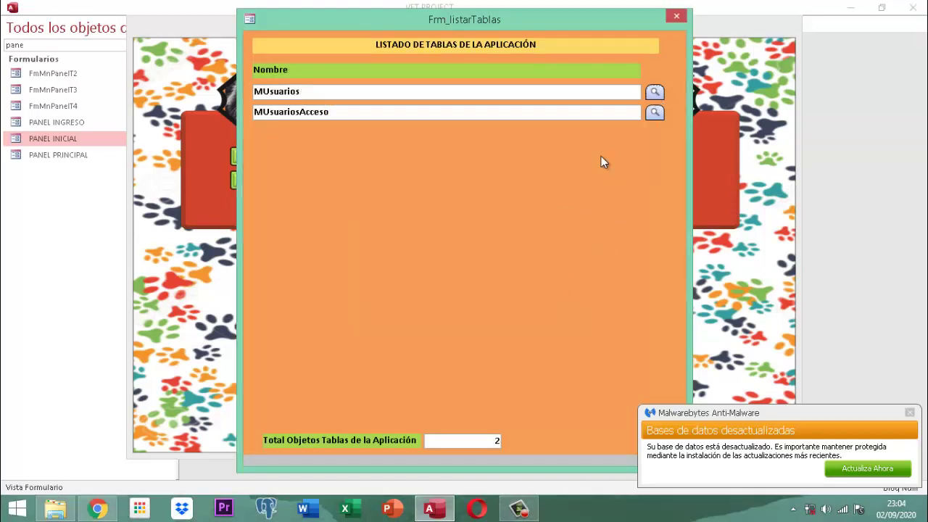
left_click(655, 113)
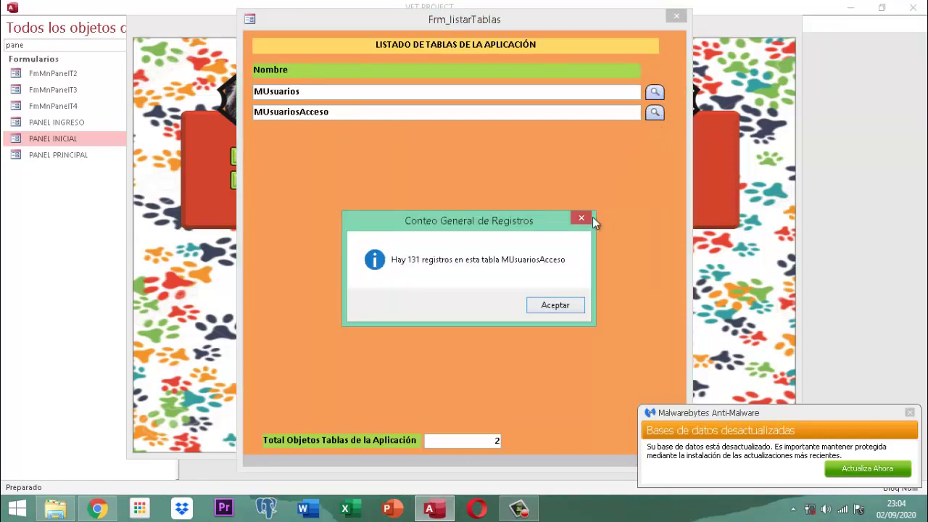
left_click(544, 305)
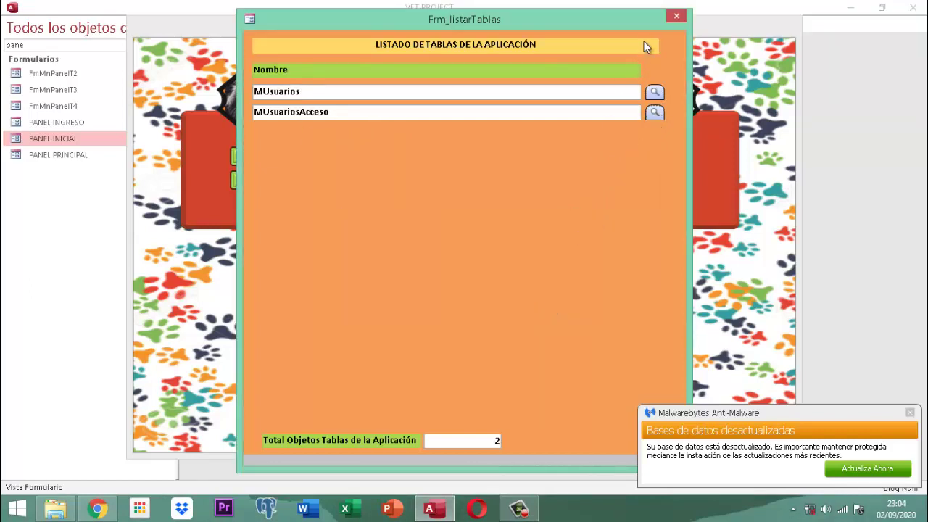
left_click(673, 16)
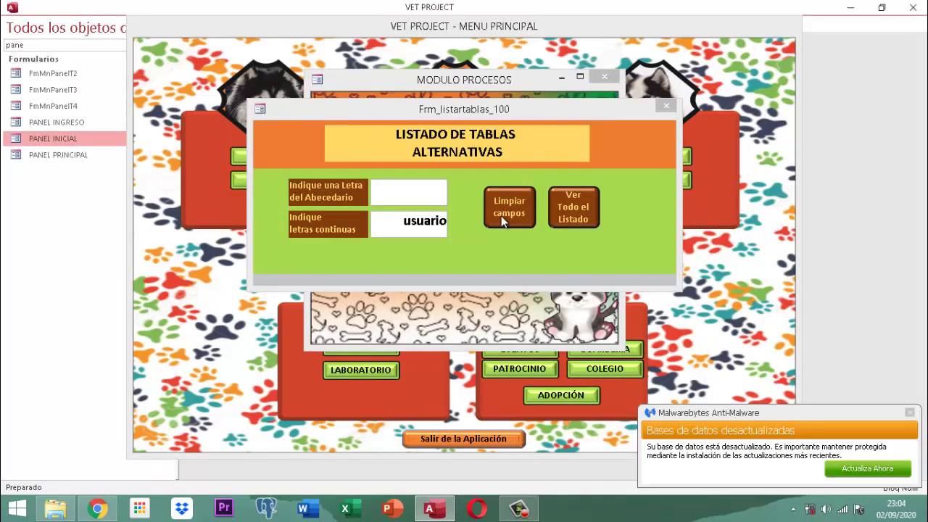
- List alternative tables for letters a and b; both listings come back empty
left_click(502, 221)
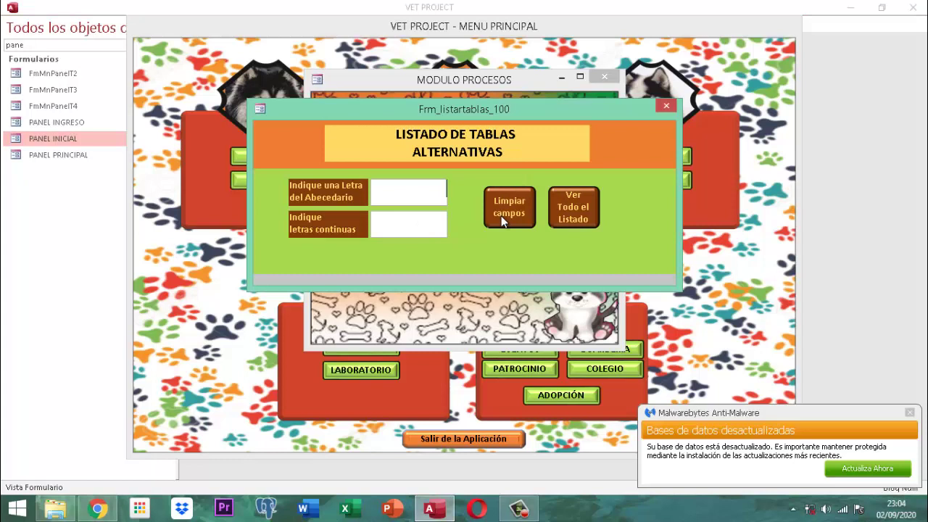
left_click(502, 221)
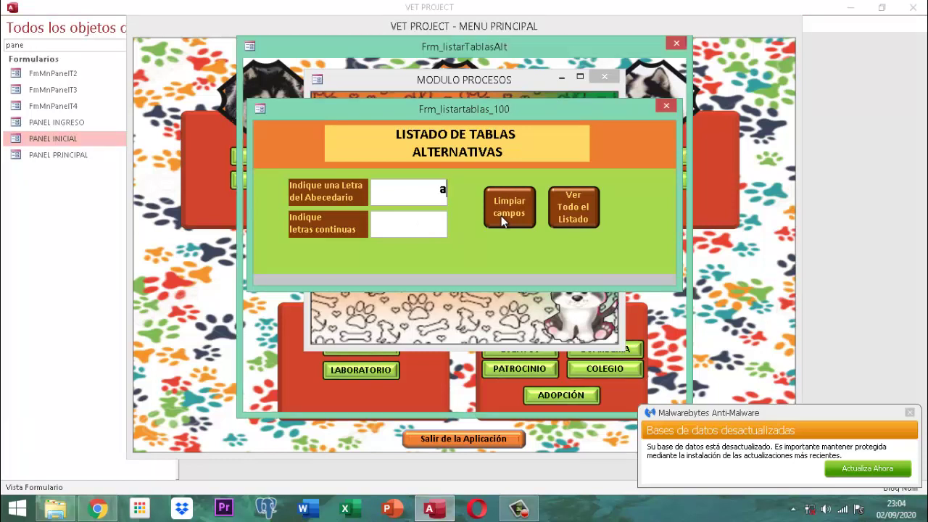
left_click(674, 45)
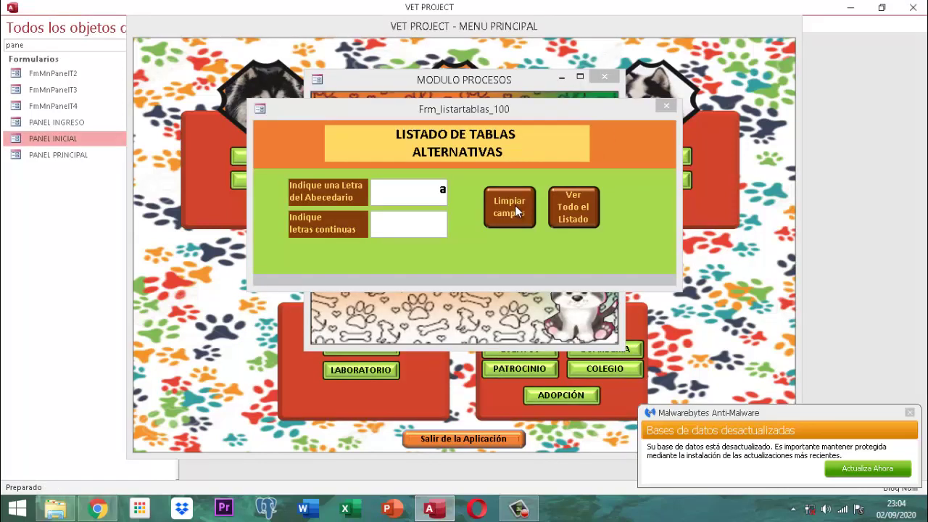
left_click(514, 206)
left_click(439, 191)
type("b")
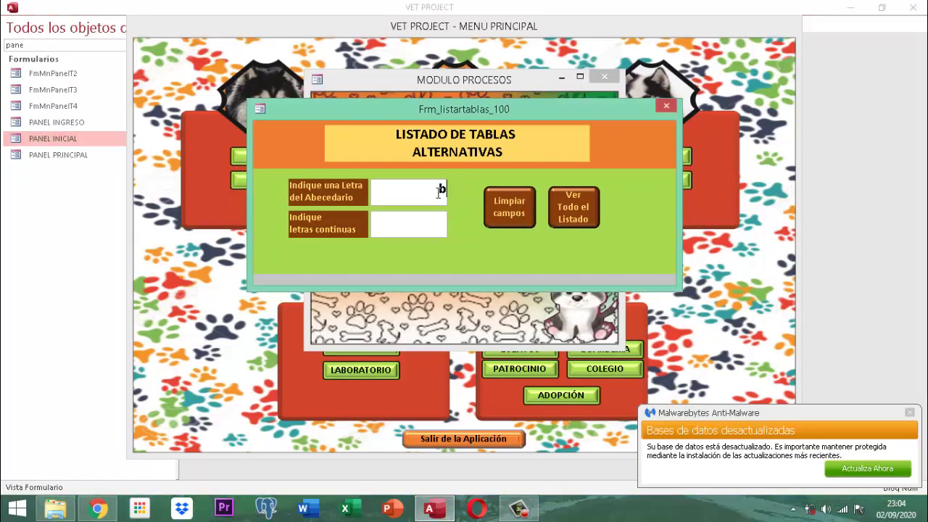
left_click(514, 214)
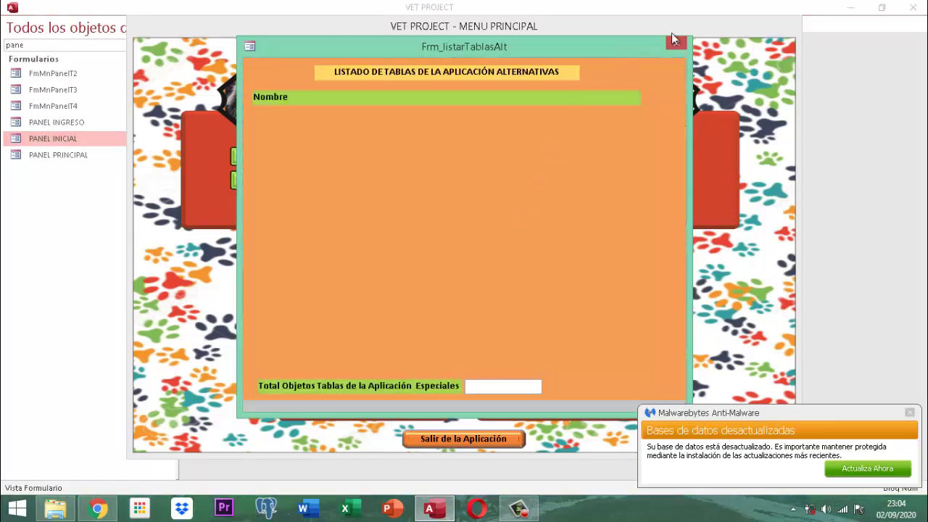
left_click(672, 40)
- List alternative tables for letter c; CL GTN BITACORA's record count raises error 3131
left_click(499, 207)
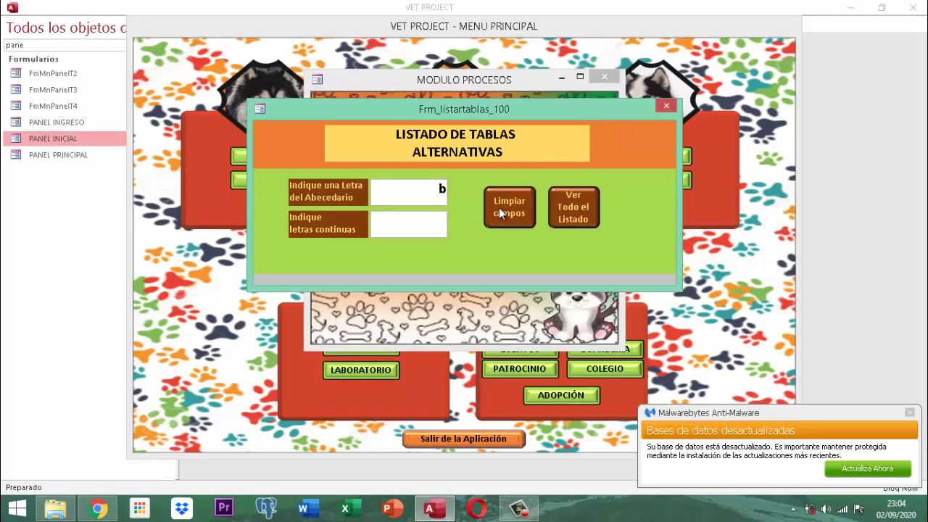
left_click(445, 190)
type("c")
left_click(512, 211)
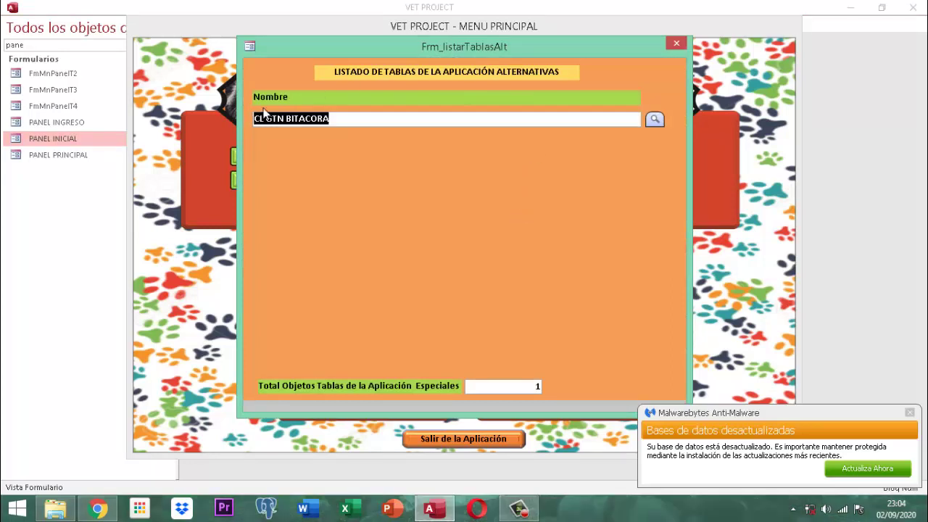
left_click(654, 119)
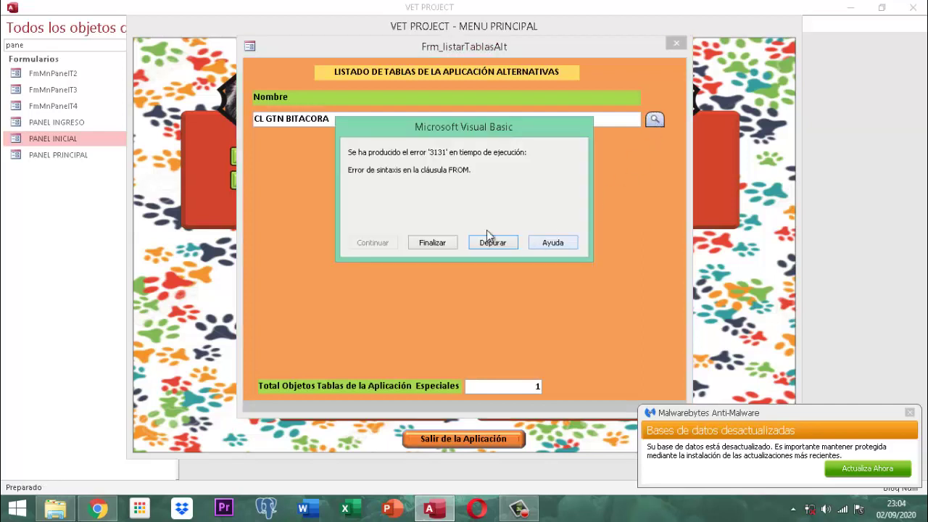
left_click(431, 242)
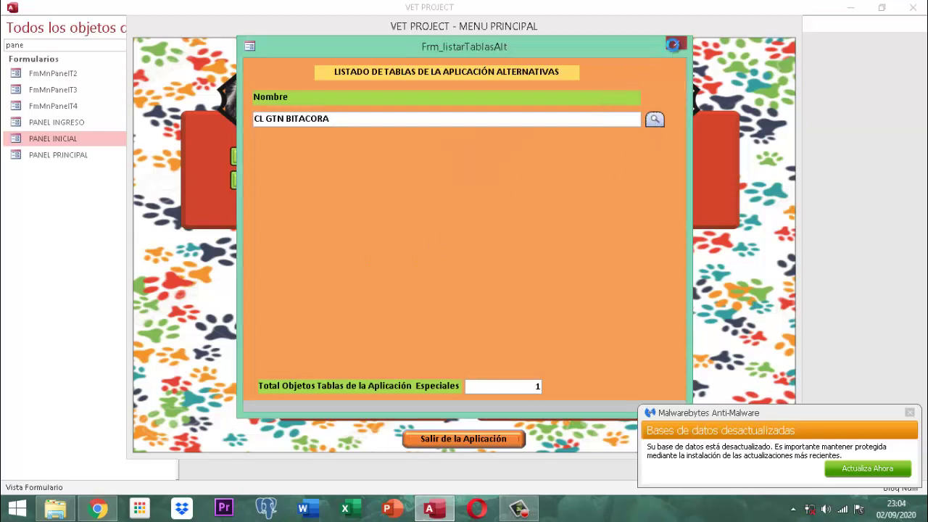
left_click(673, 45)
- List alternative tables for letter d, which is empty, and clear the letter filter
left_click(524, 202)
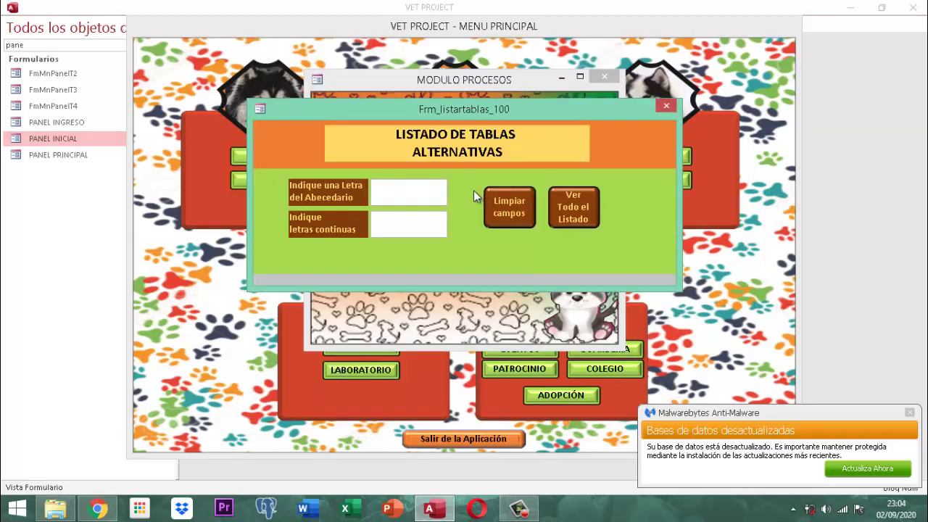
type("d")
key("Return")
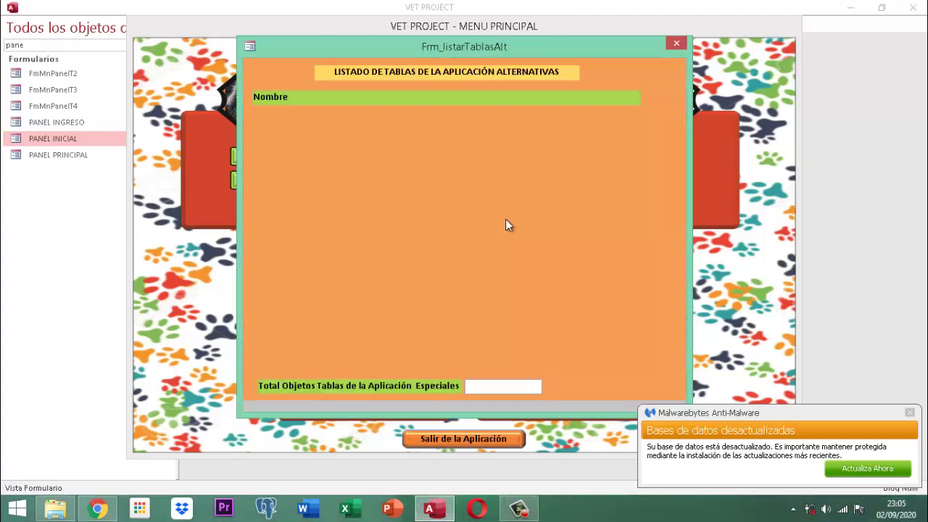
left_click(675, 43)
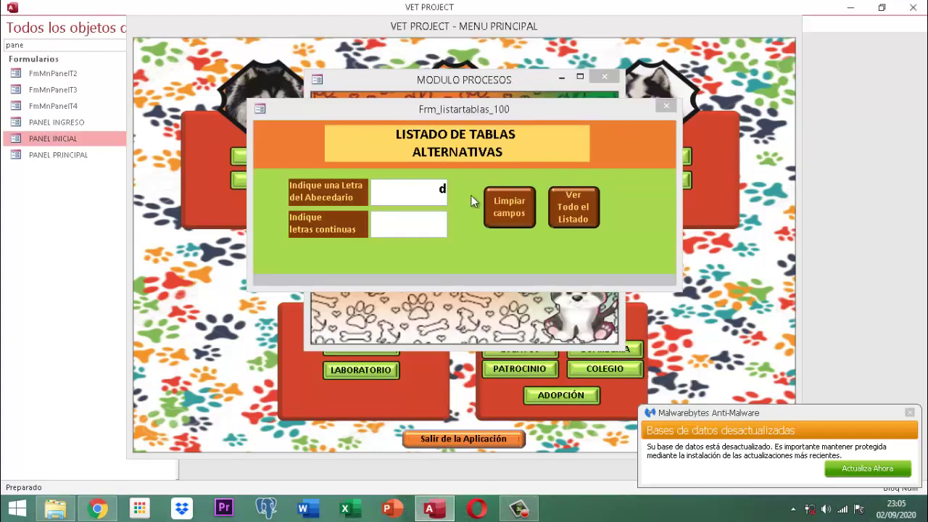
left_click(507, 206)
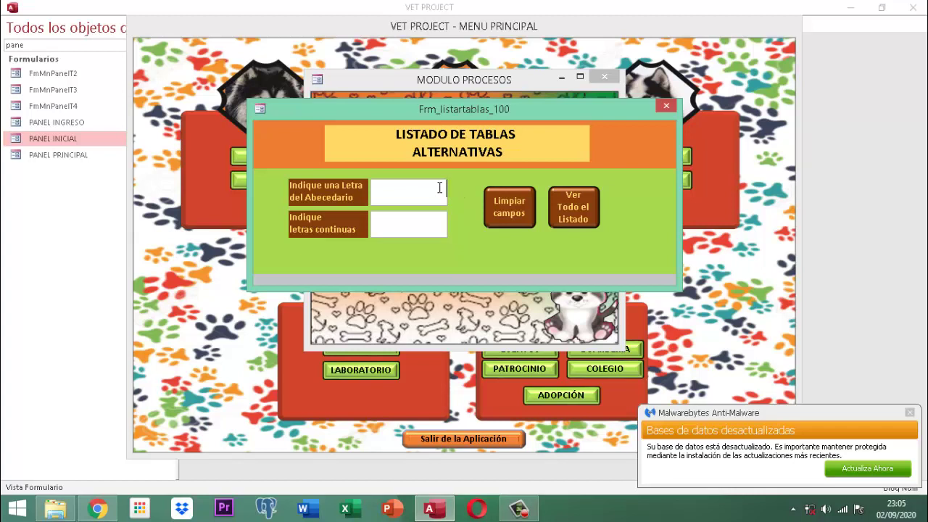